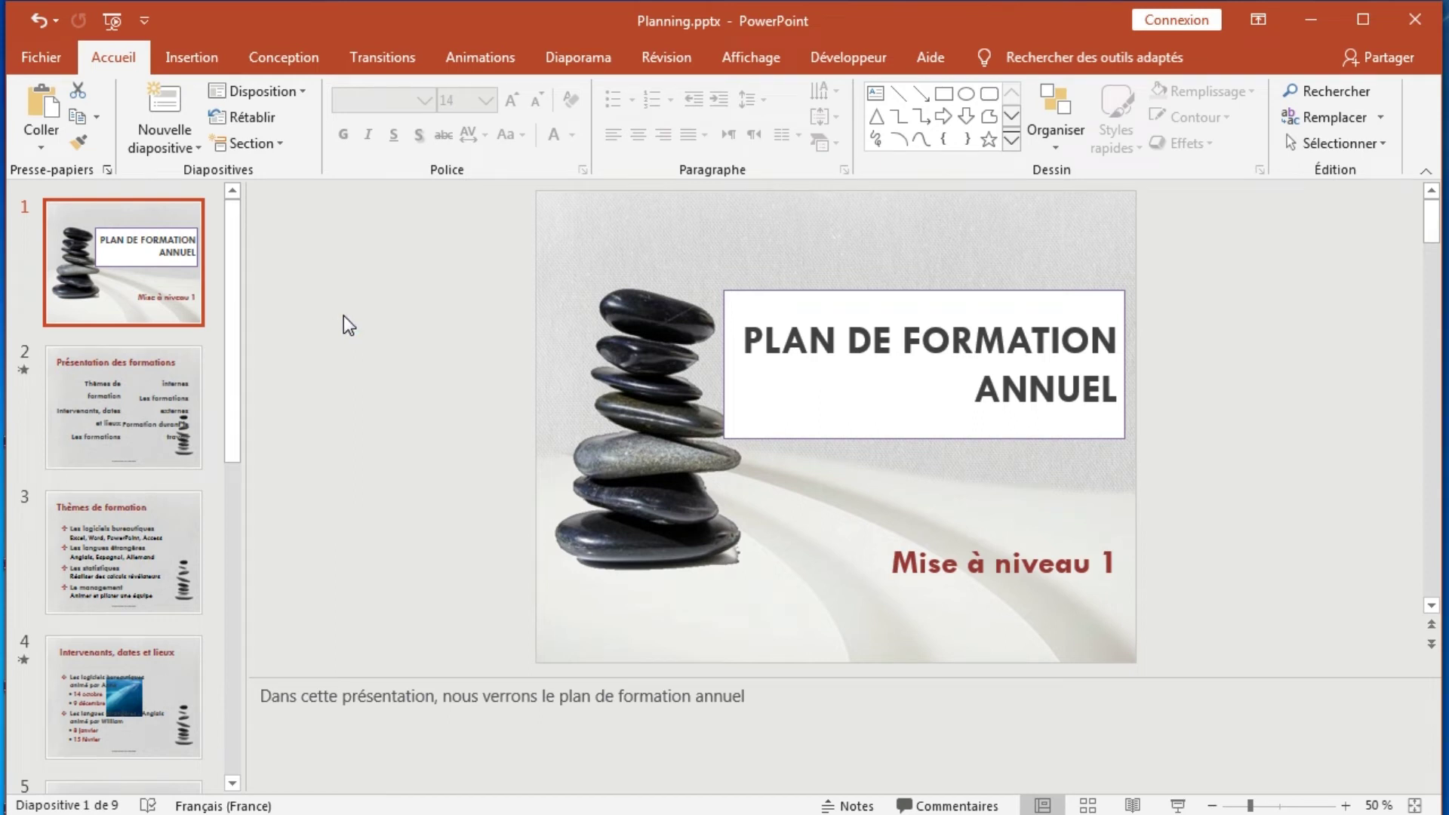
Scroll through and highlight part of the title slide's speaker note
scroll(237, 340, "down", 2)
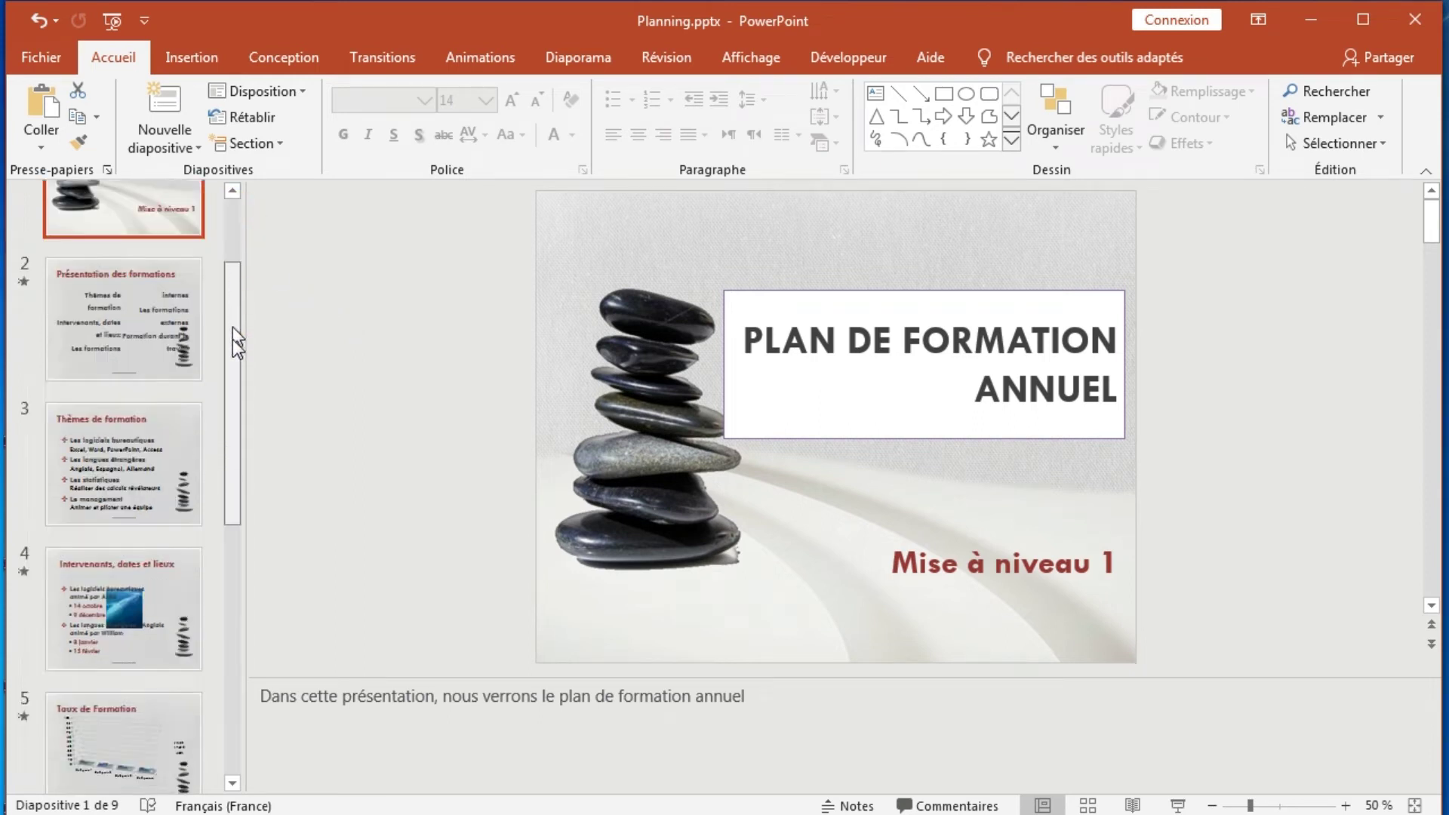
scroll(237, 343, "down", 5)
scroll(243, 511, "down", 9)
scroll(236, 356, "up", 12)
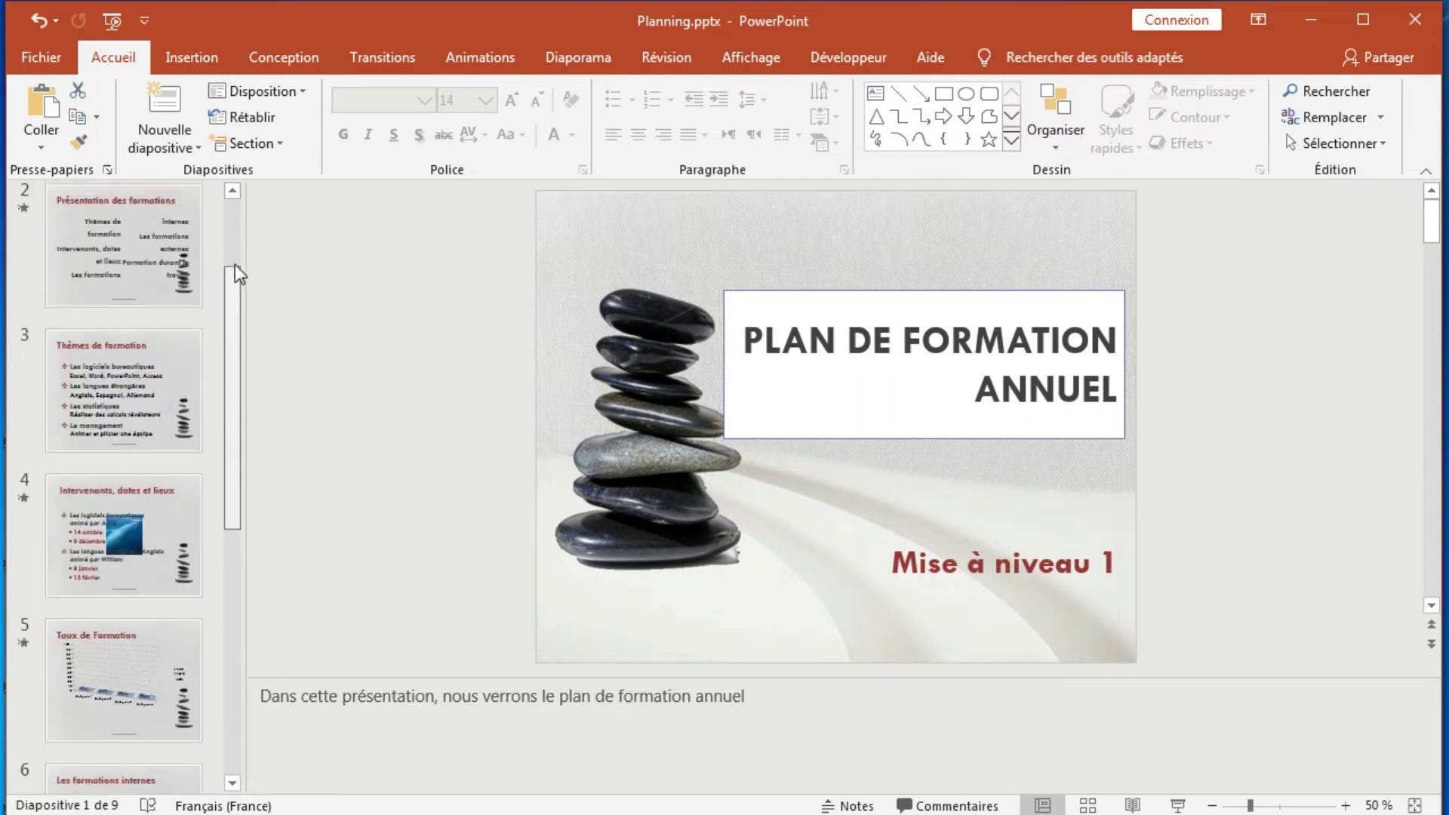
scroll(237, 271, "up", 4)
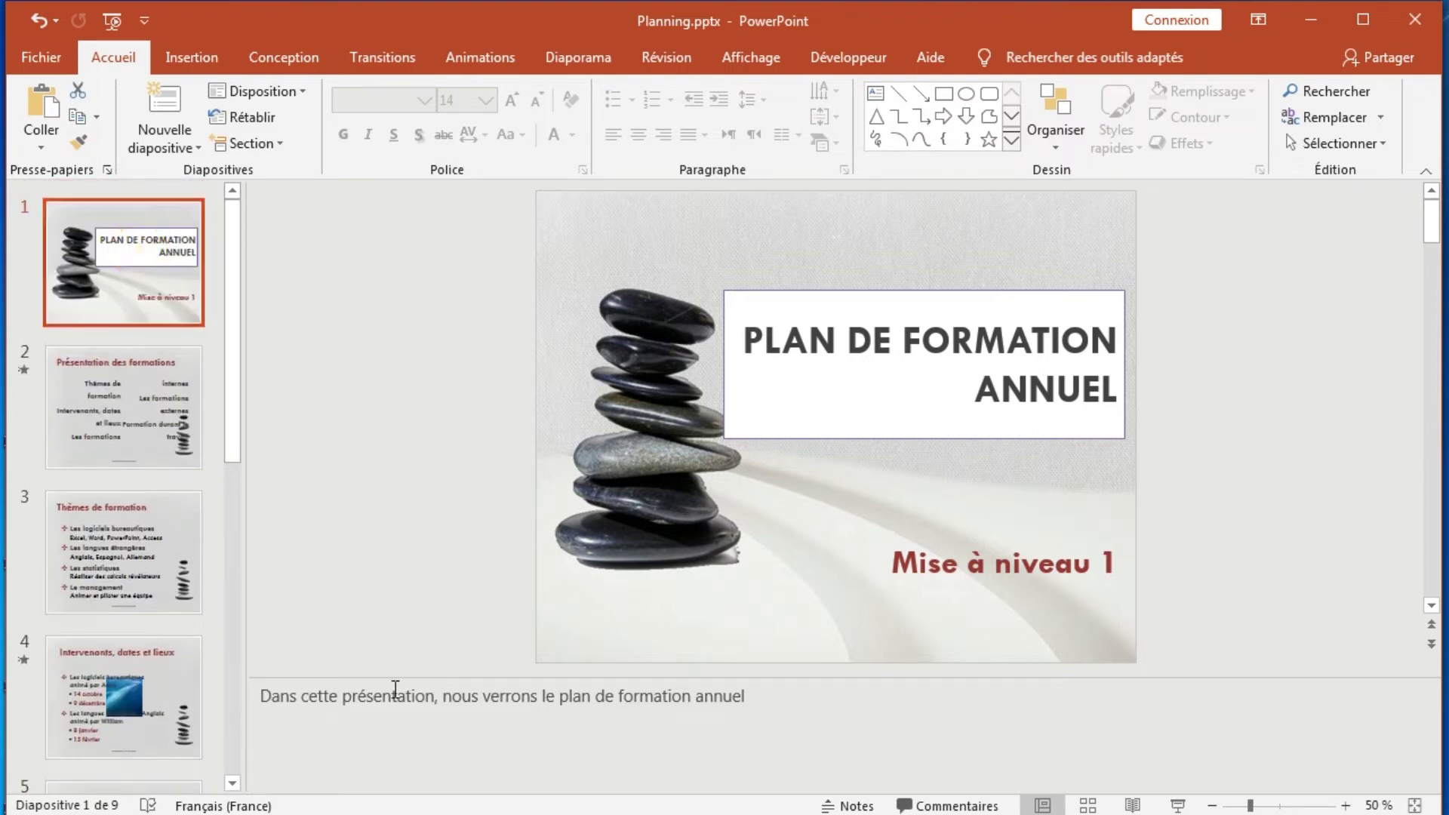
left_click_drag(338, 697, 573, 700)
Review the speaker notes of slides 2, 3, 6, 7 and 8, then return to the title slide
left_click(143, 384)
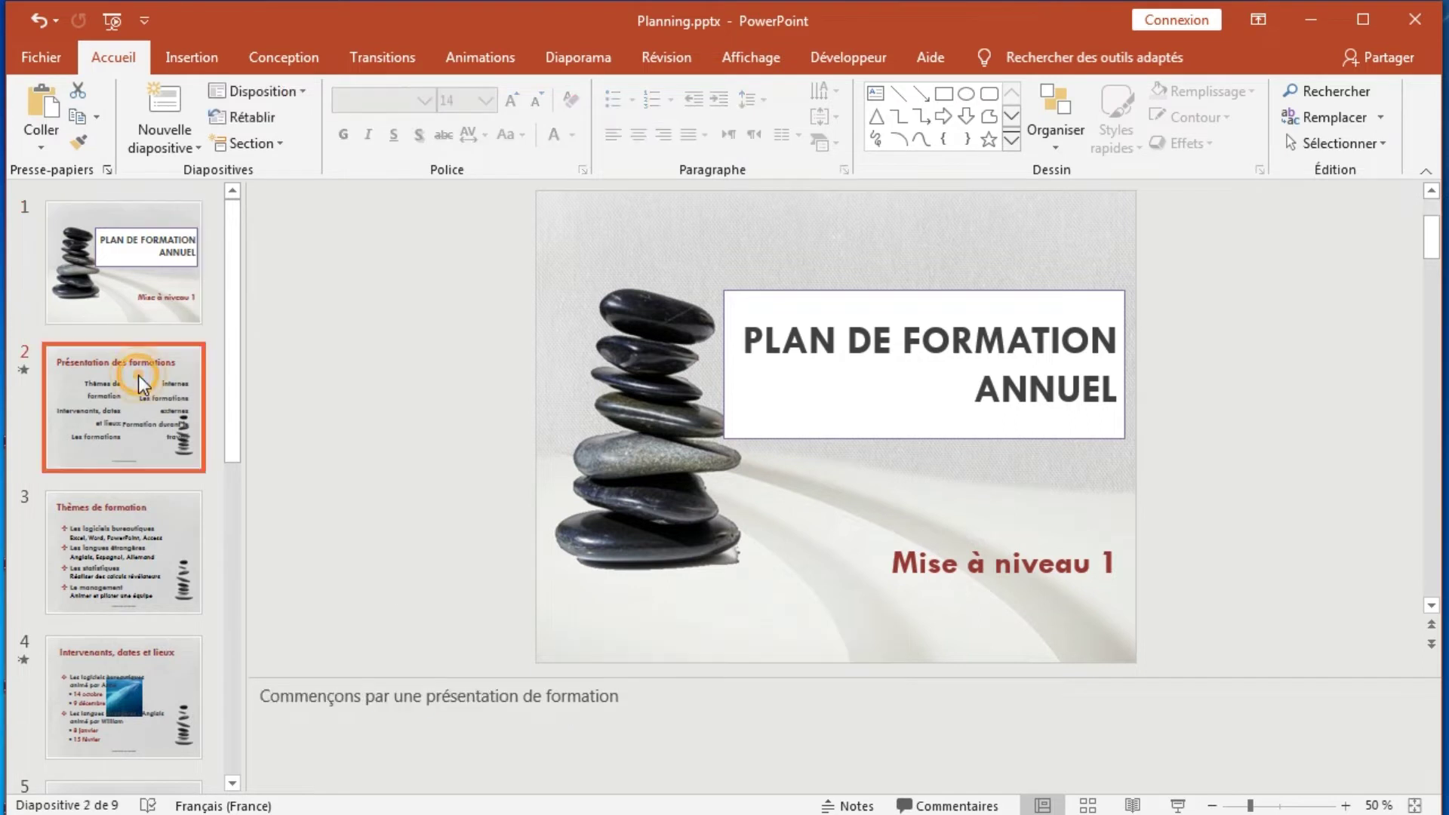
left_click_drag(233, 334, 233, 414)
left_click(139, 413)
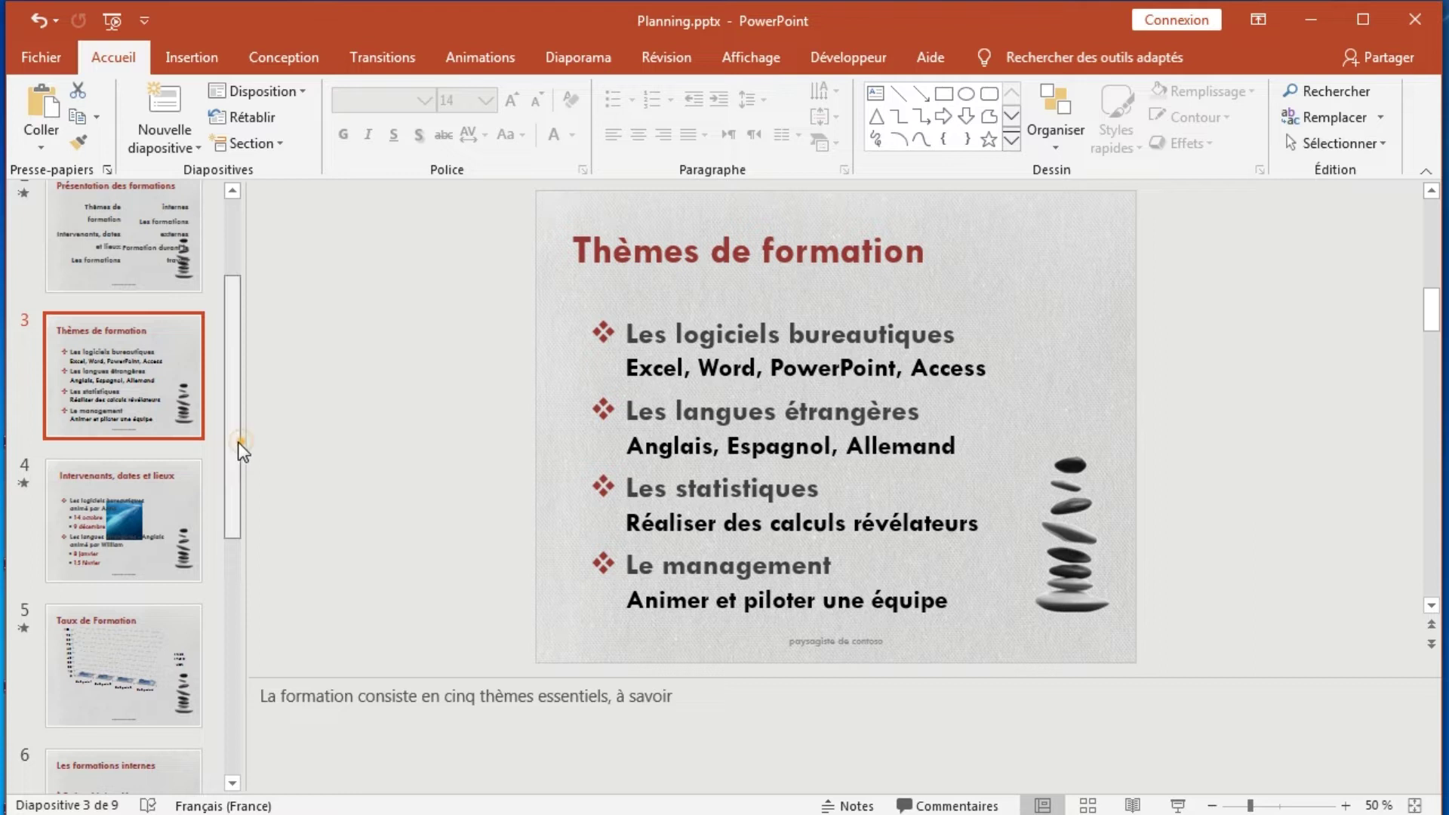
left_click_drag(240, 451, 236, 575)
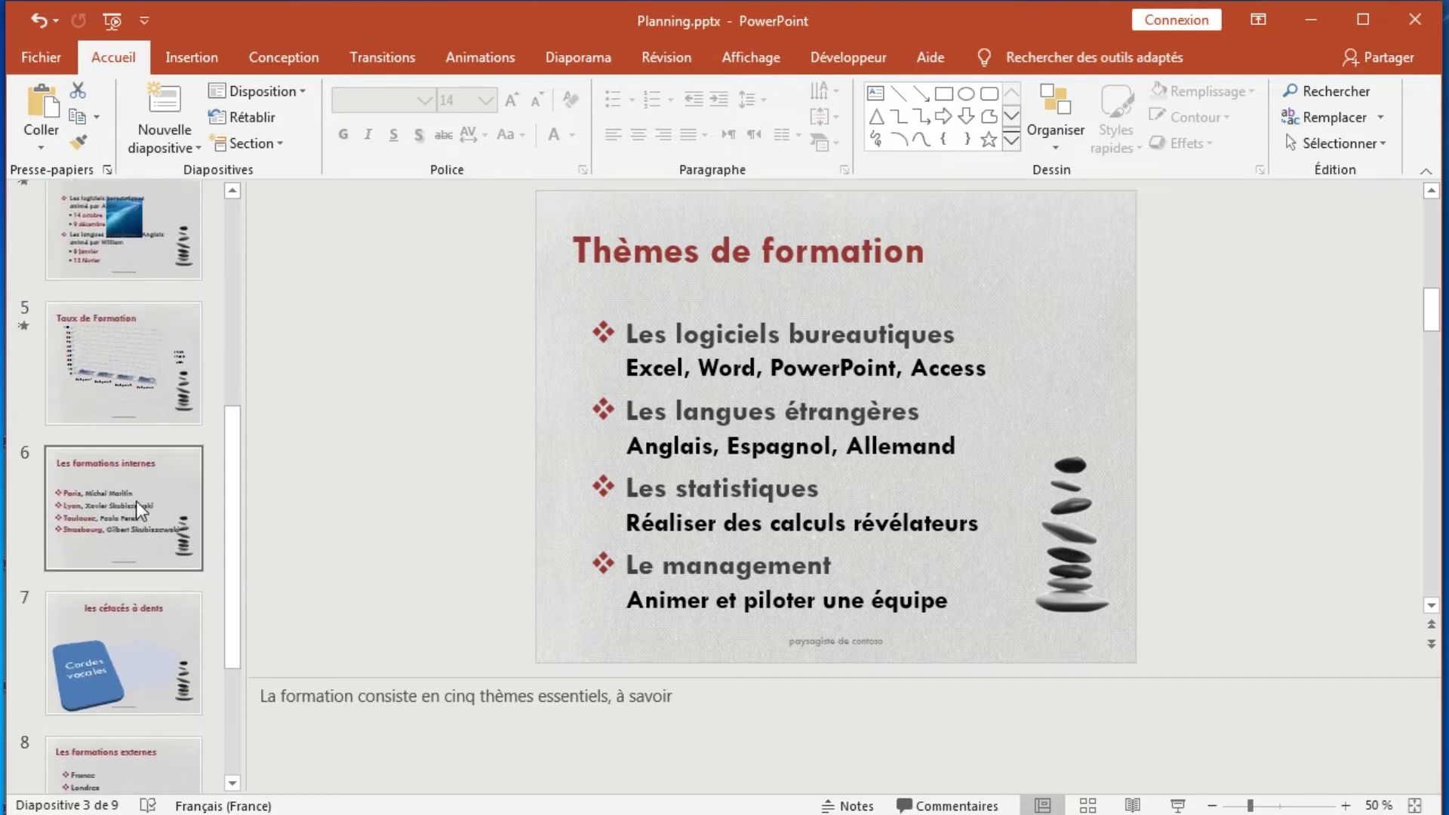
left_click(139, 507)
left_click(155, 627)
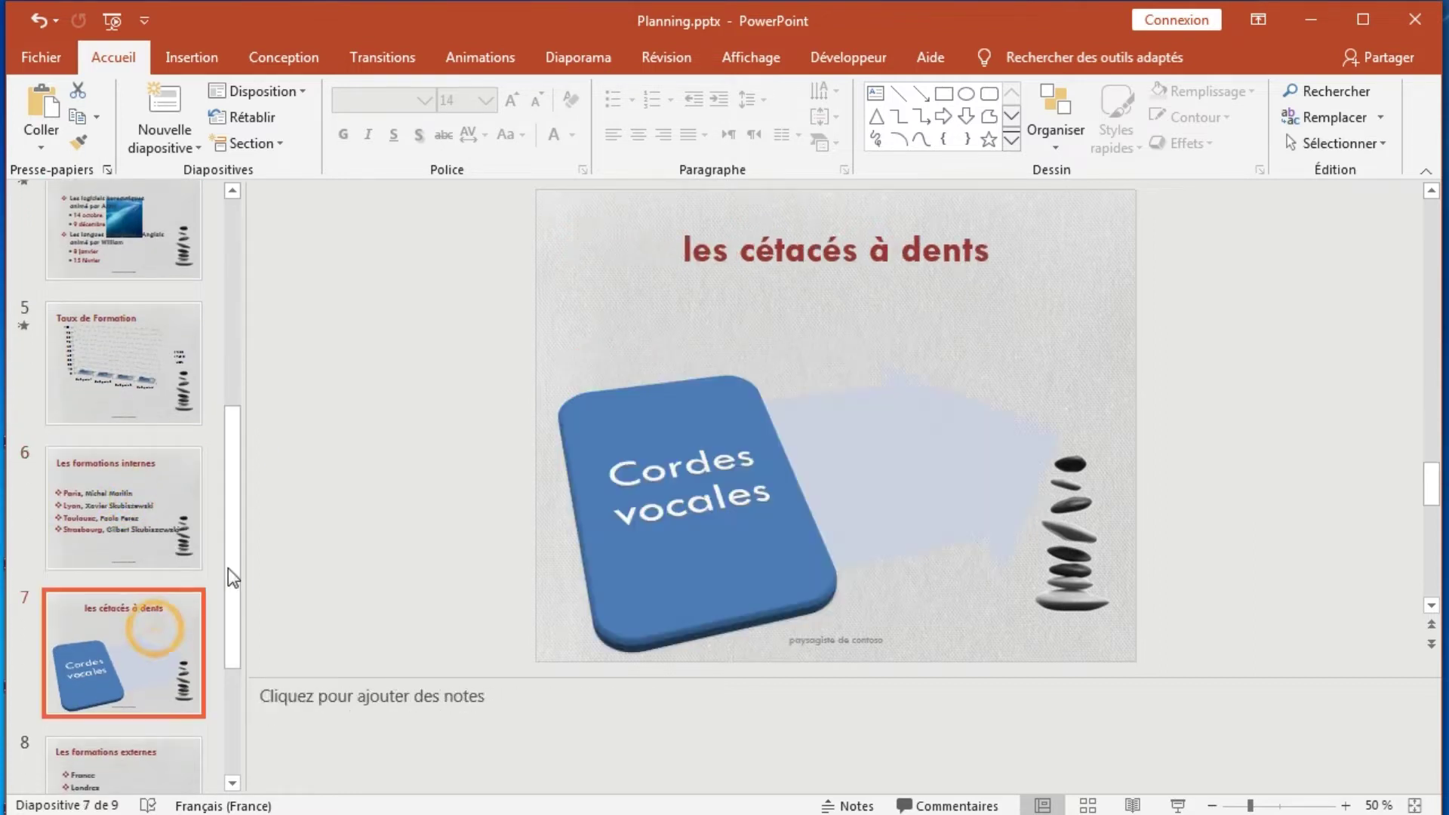
left_click_drag(235, 565, 233, 655)
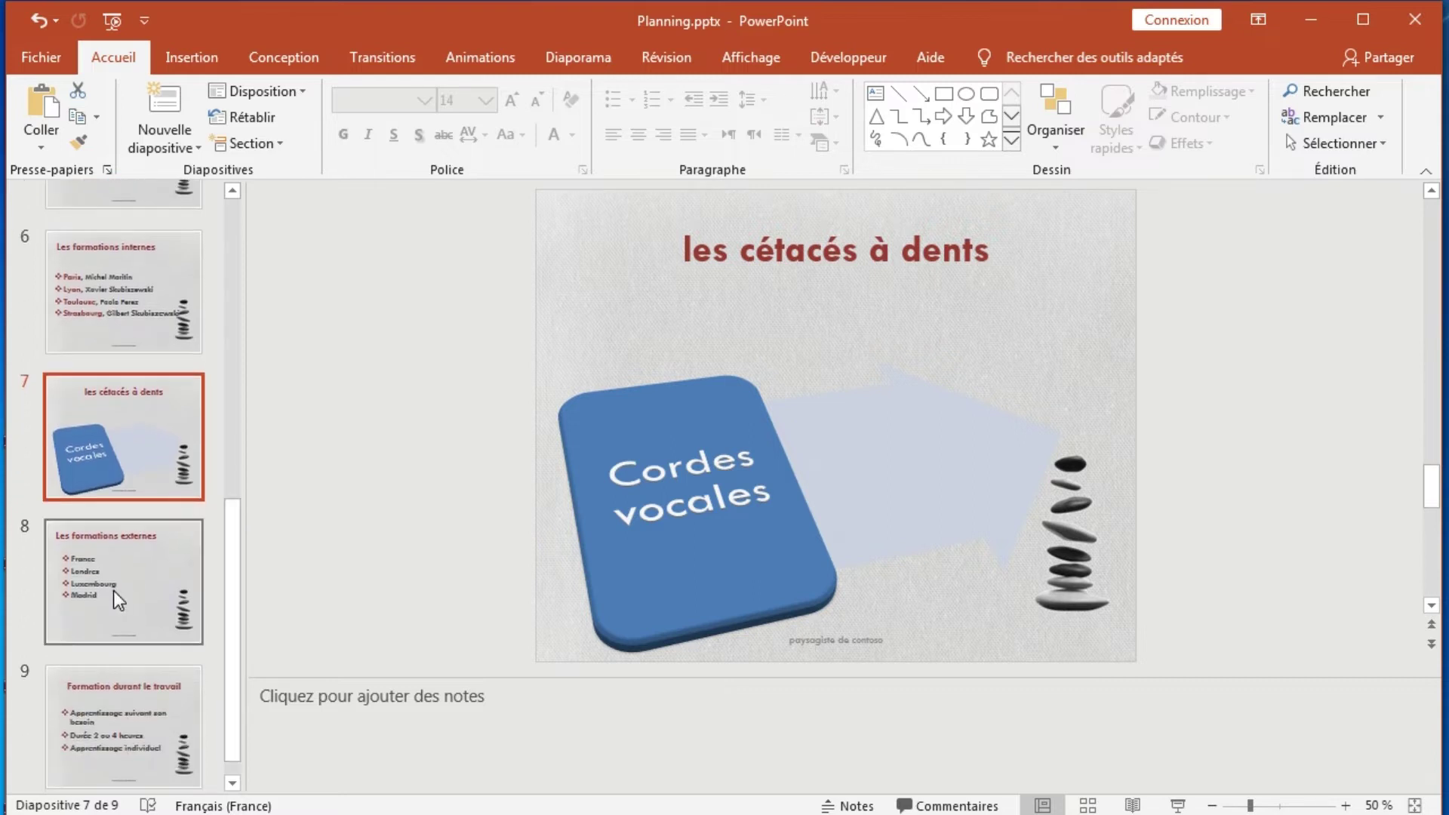
left_click(119, 600)
mouse_move(230, 571)
left_mouse_down()
mouse_move(236, 607)
mouse_move(219, 236)
left_mouse_up()
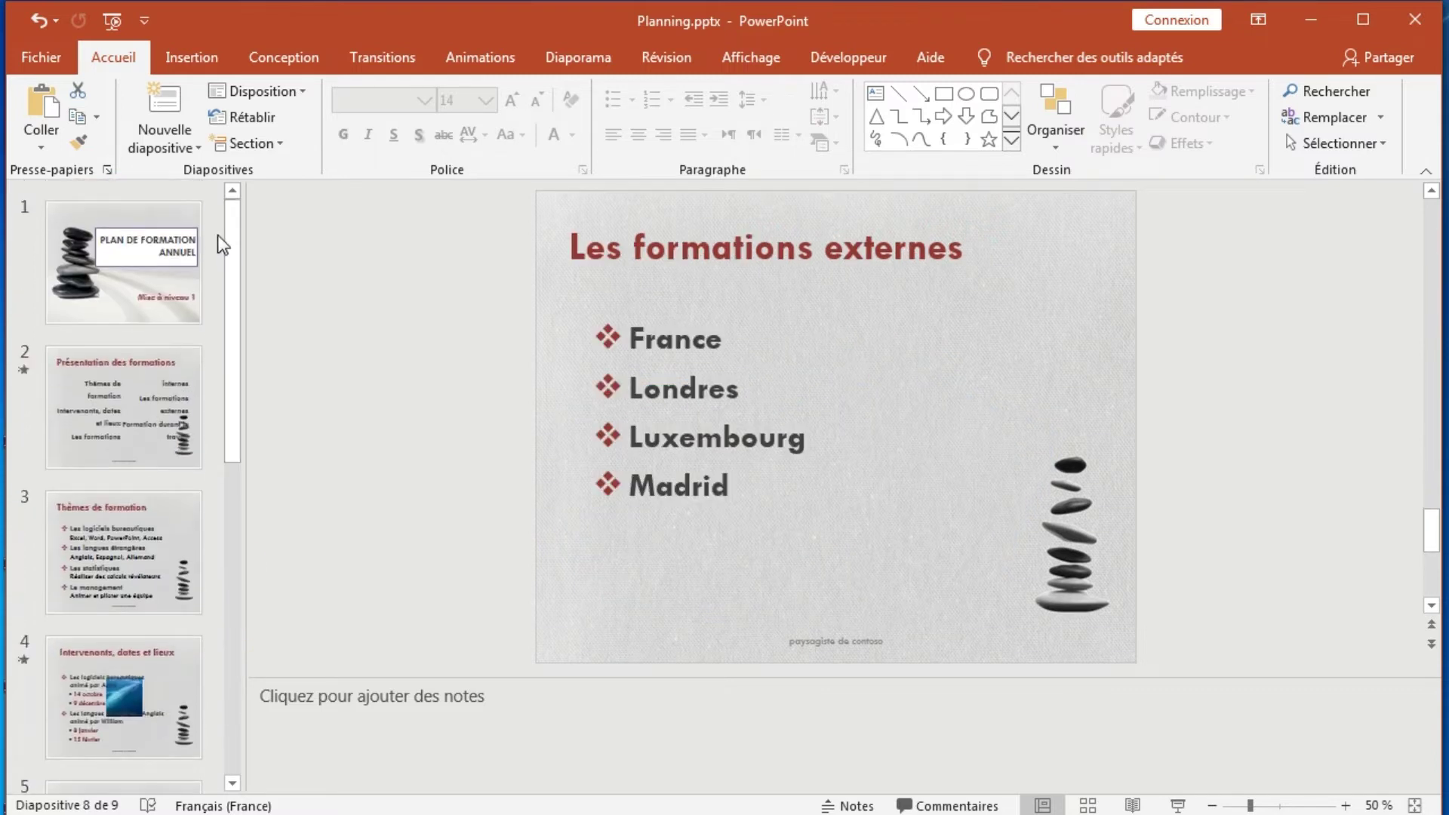
left_click(108, 265)
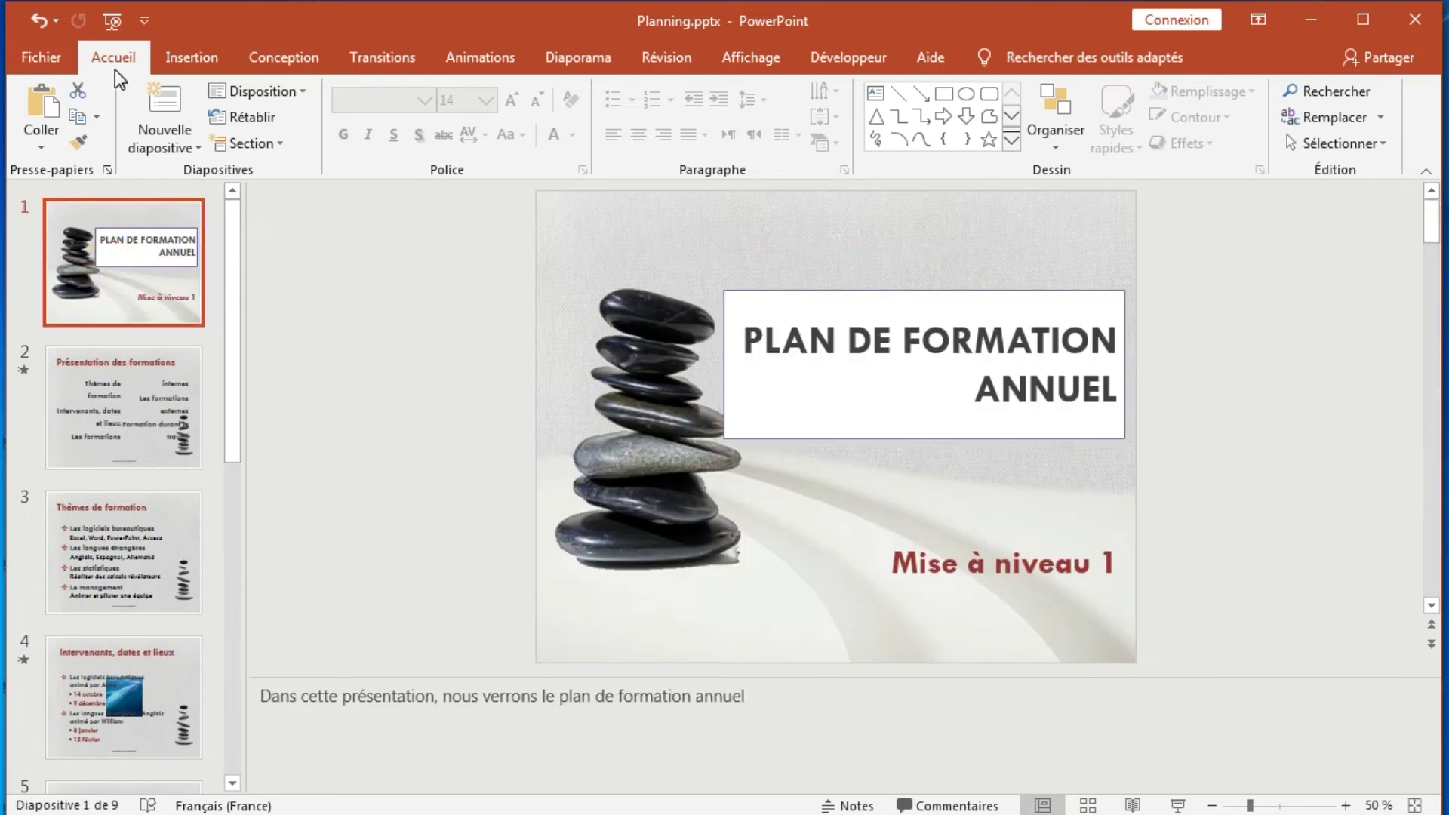
In Fichier > Imprimer, change the print layout to Pages de notes
left_click(34, 60)
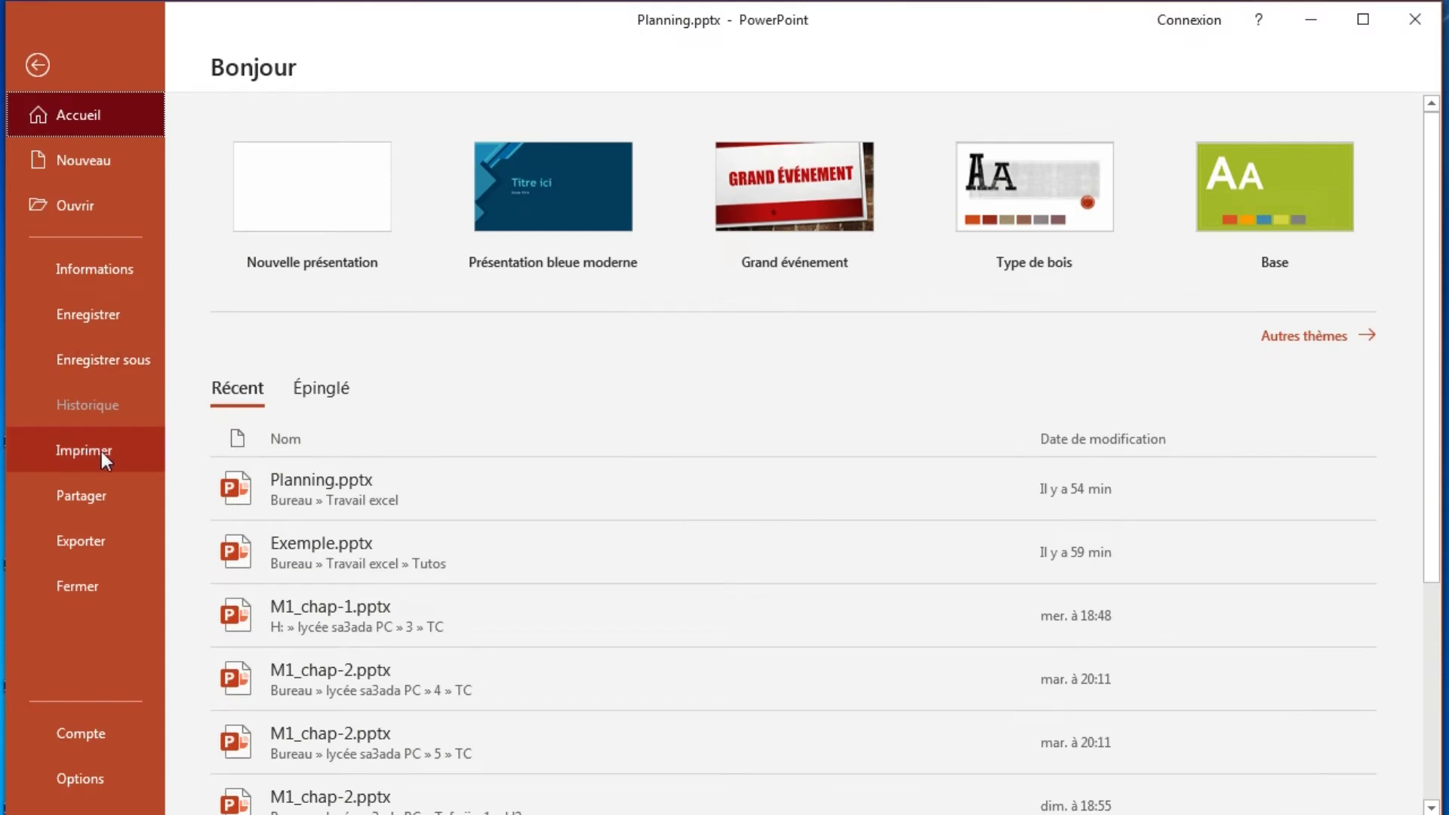
left_click(84, 456)
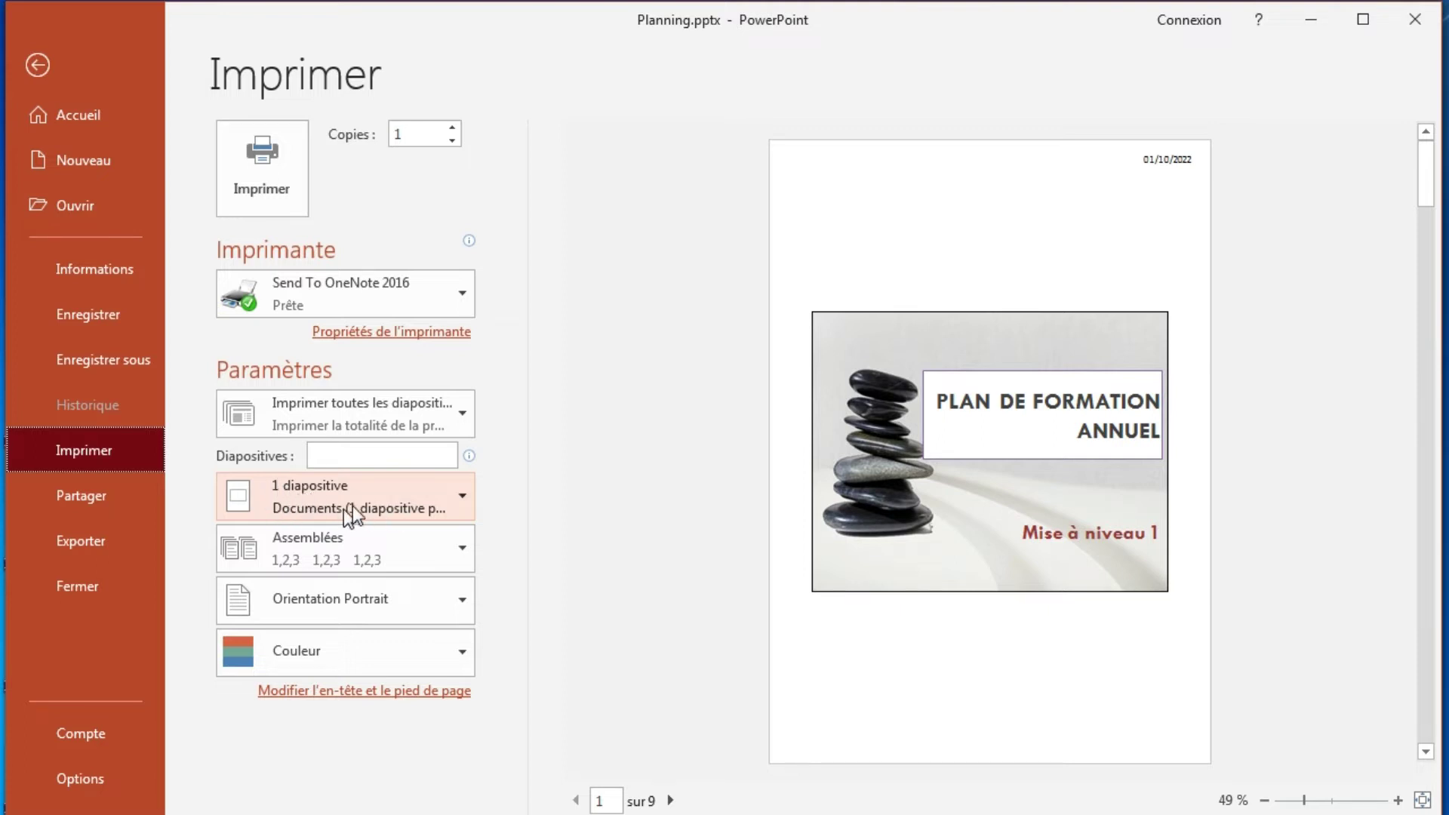
left_click(433, 500)
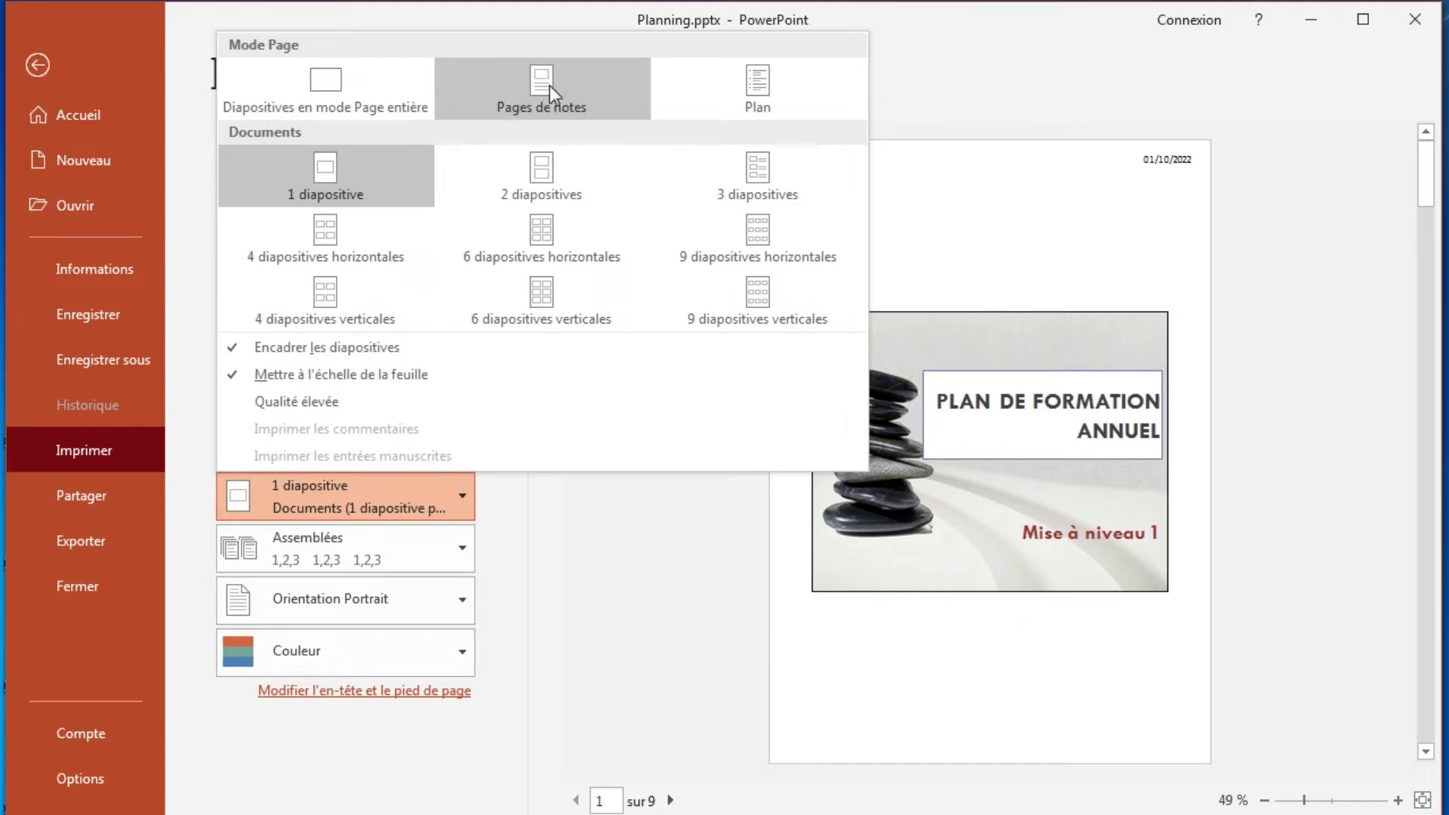
left_click(549, 85)
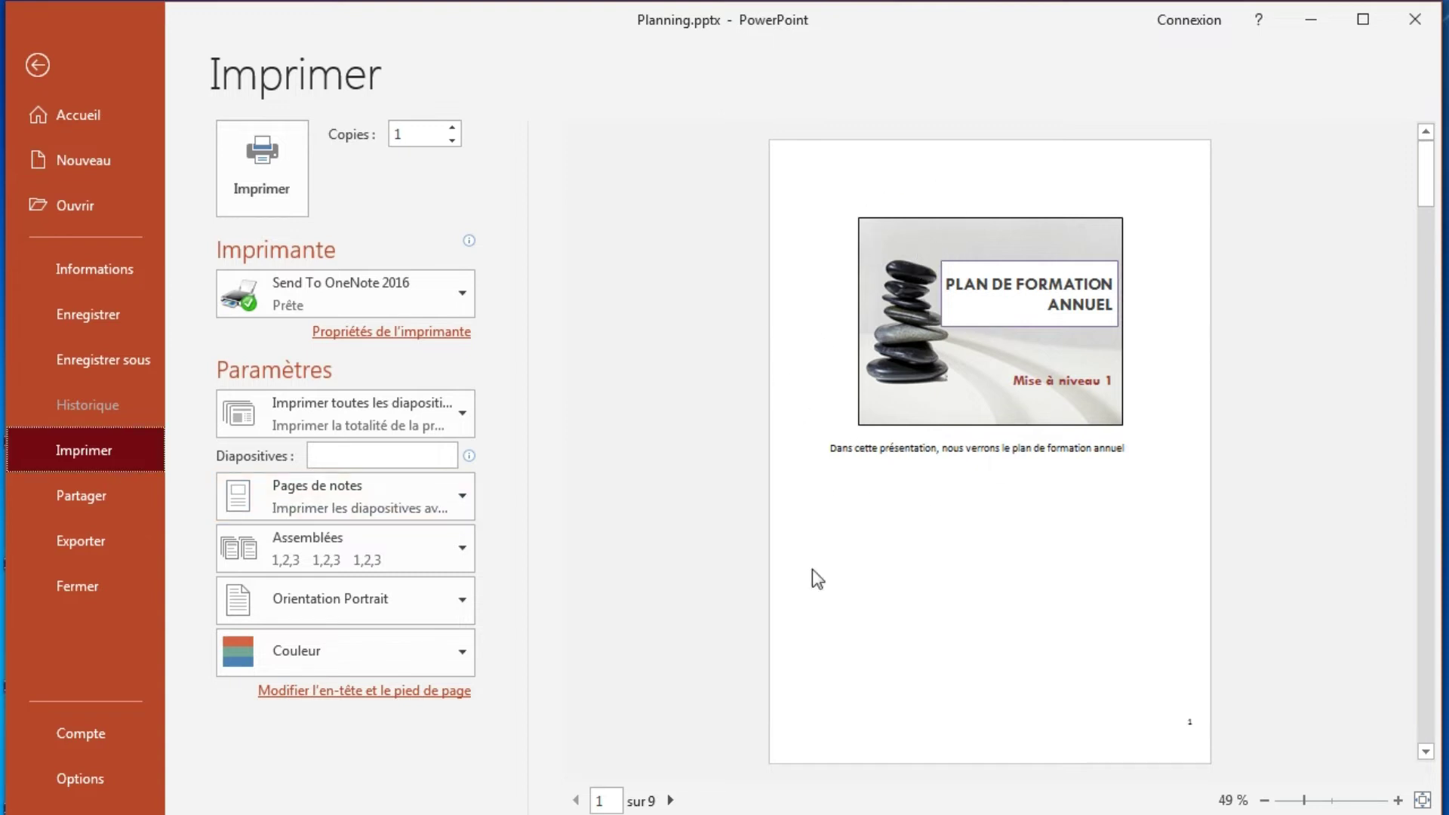
left_click(669, 801)
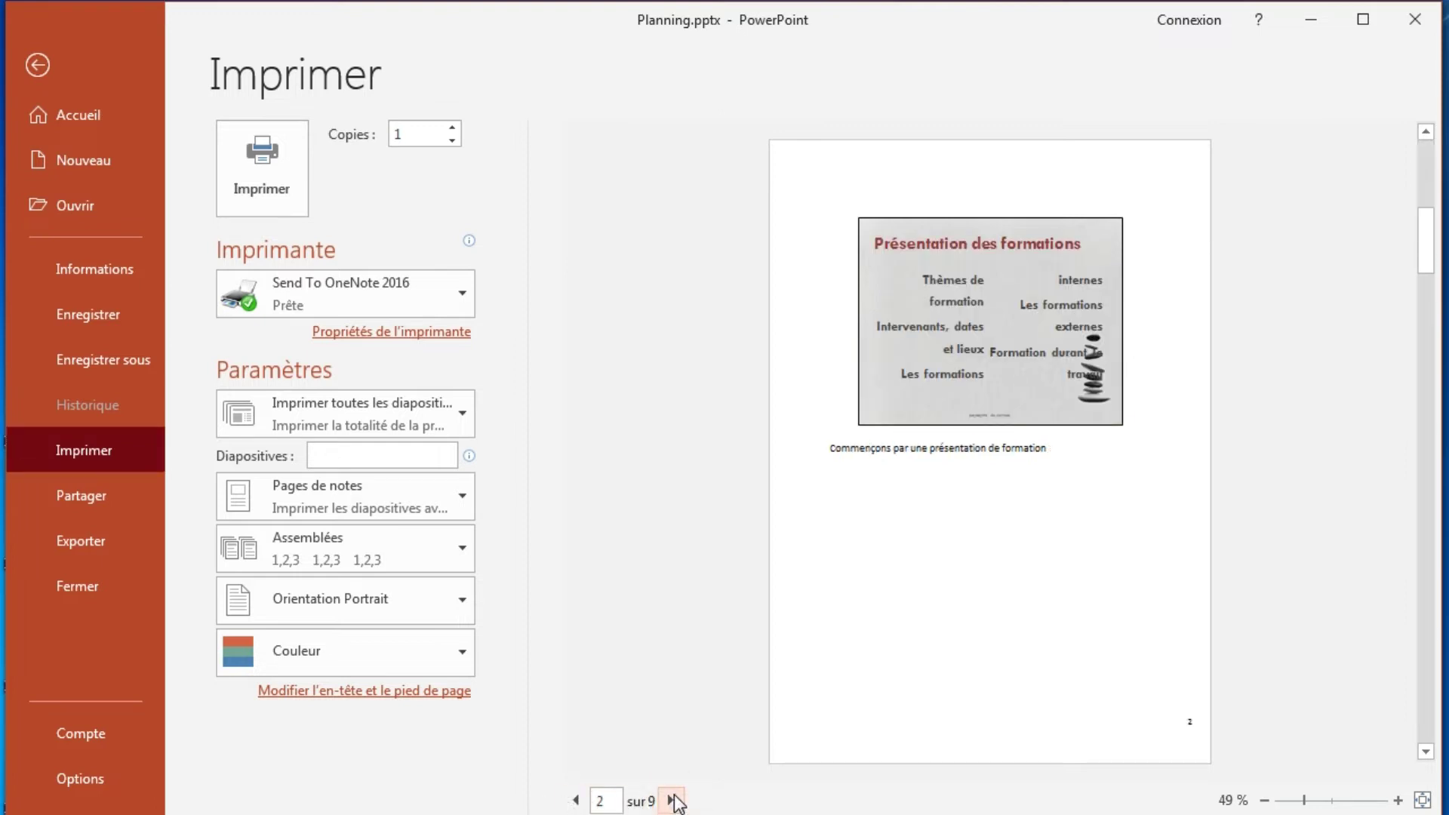
left_click(673, 800)
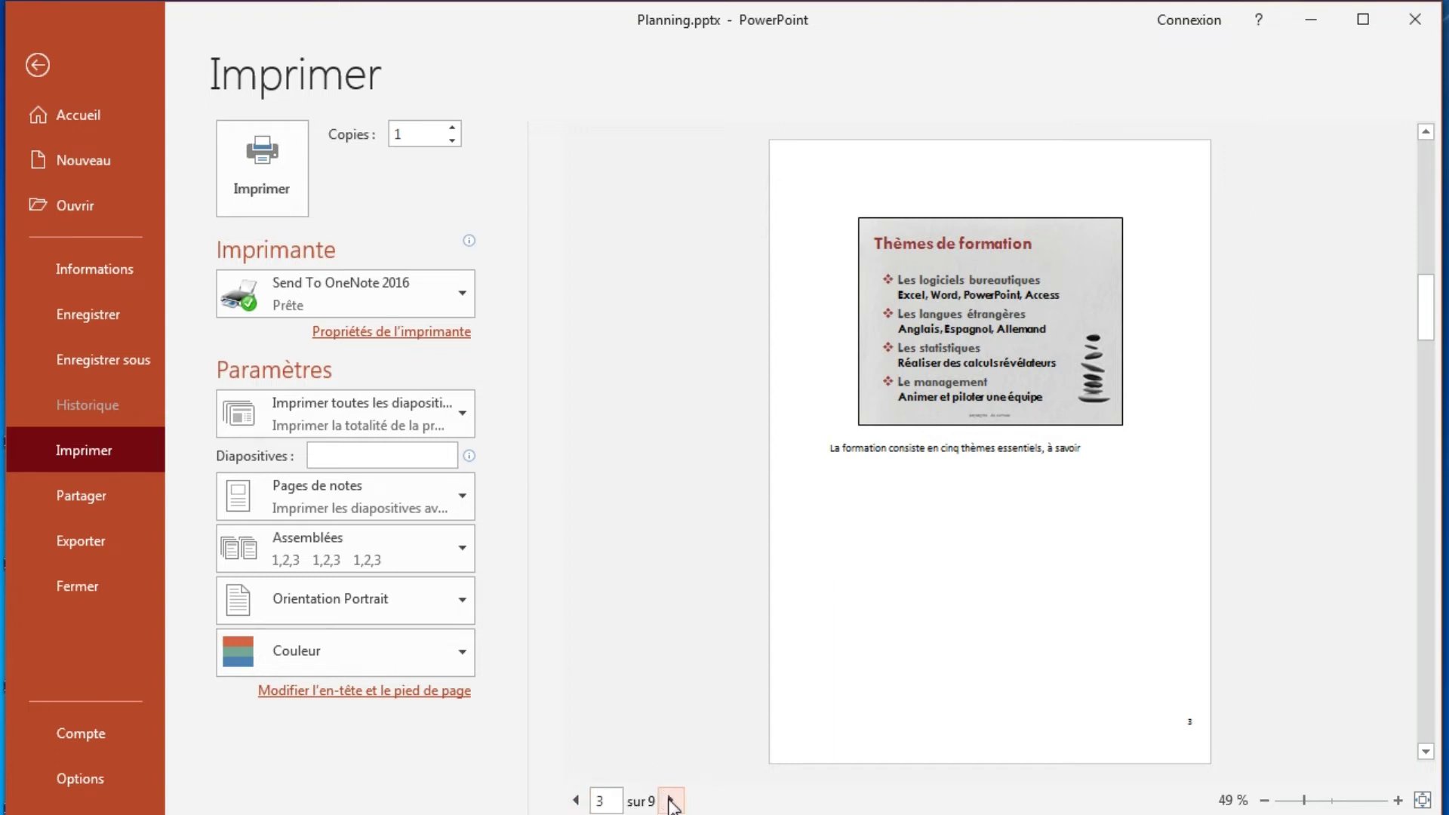
left_click(671, 801)
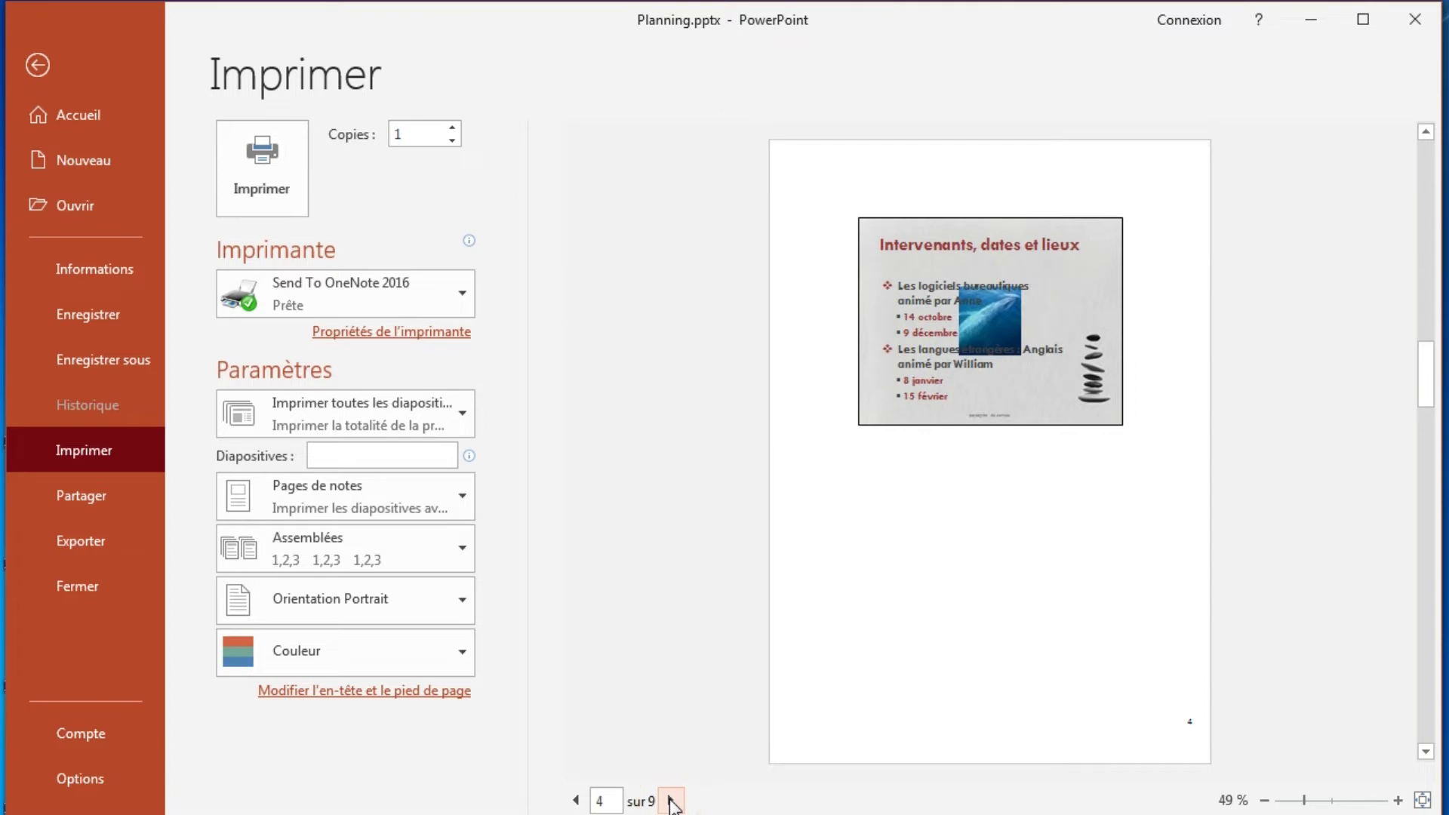
left_click(670, 800)
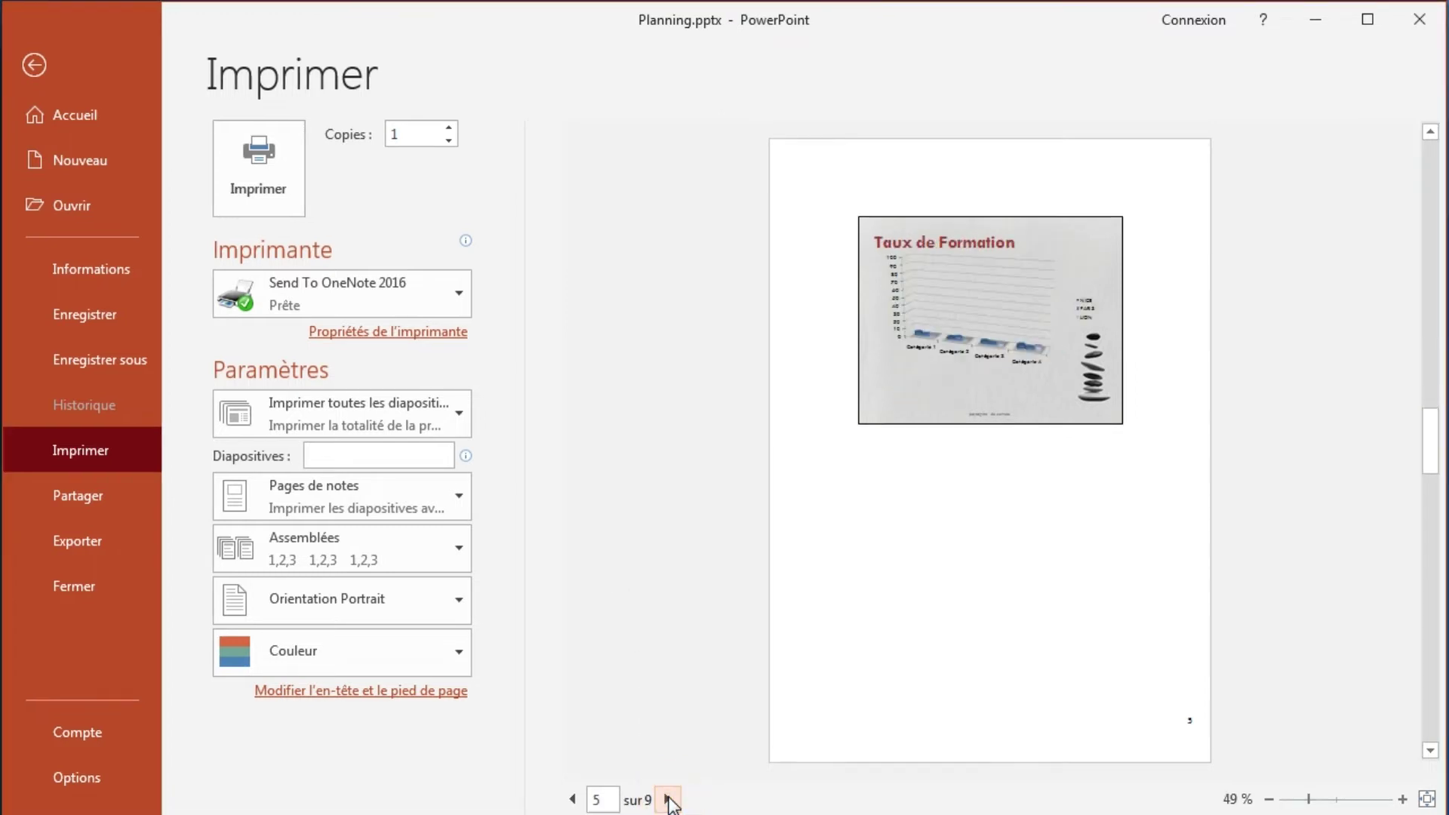
left_click(671, 801)
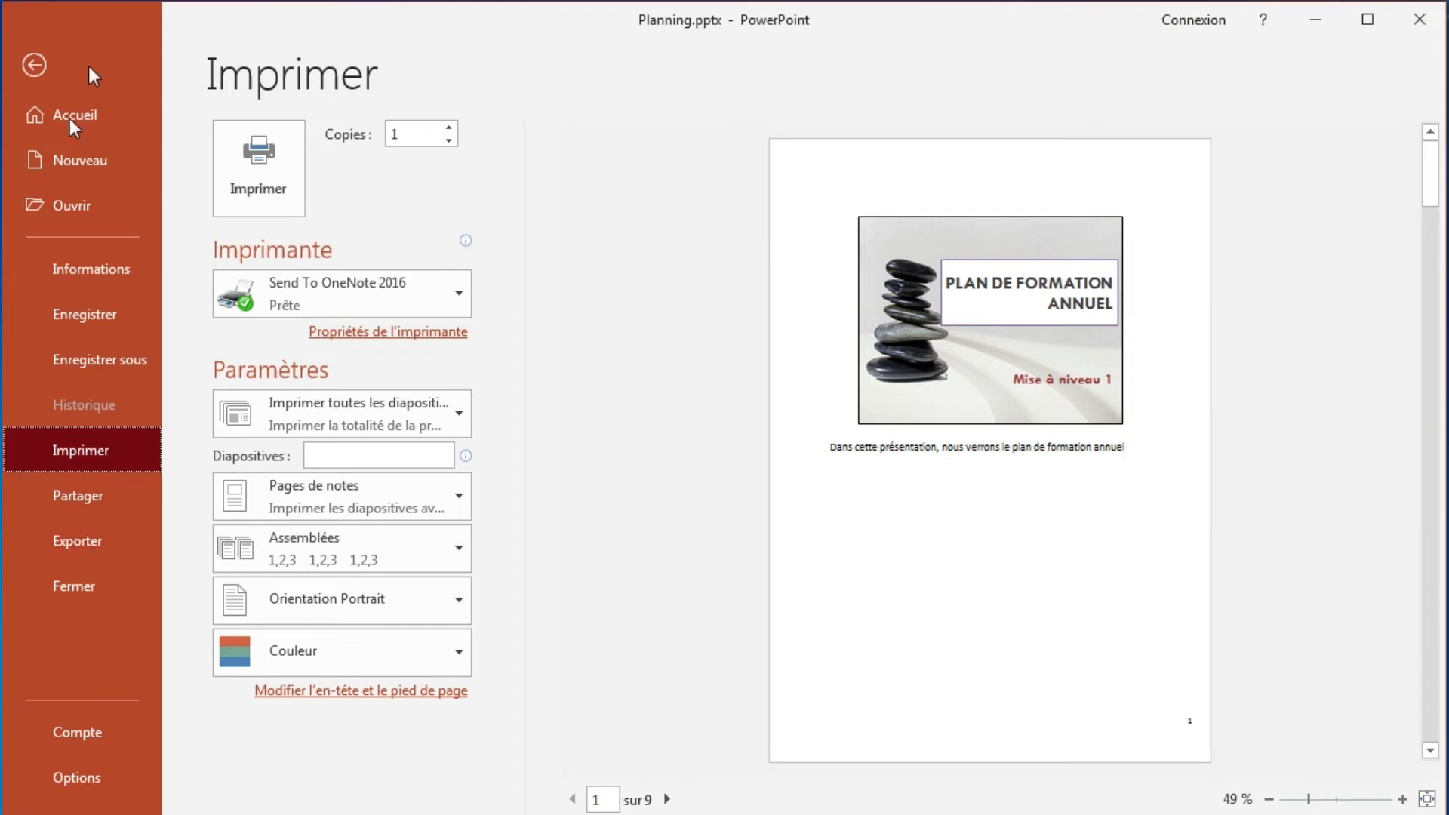
Choose Créer des documents on the Exporter page
left_click(79, 549)
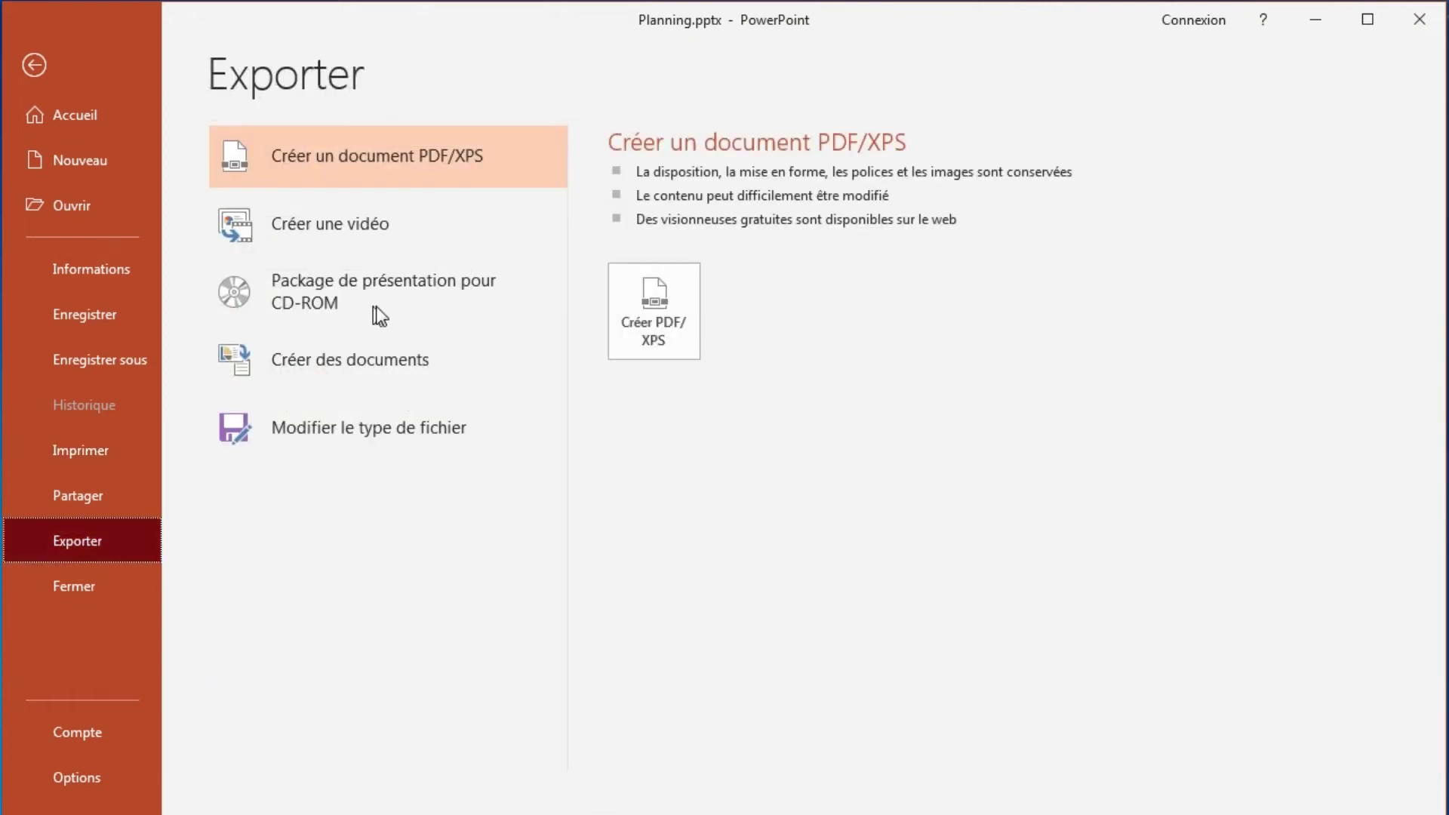
left_click(358, 366)
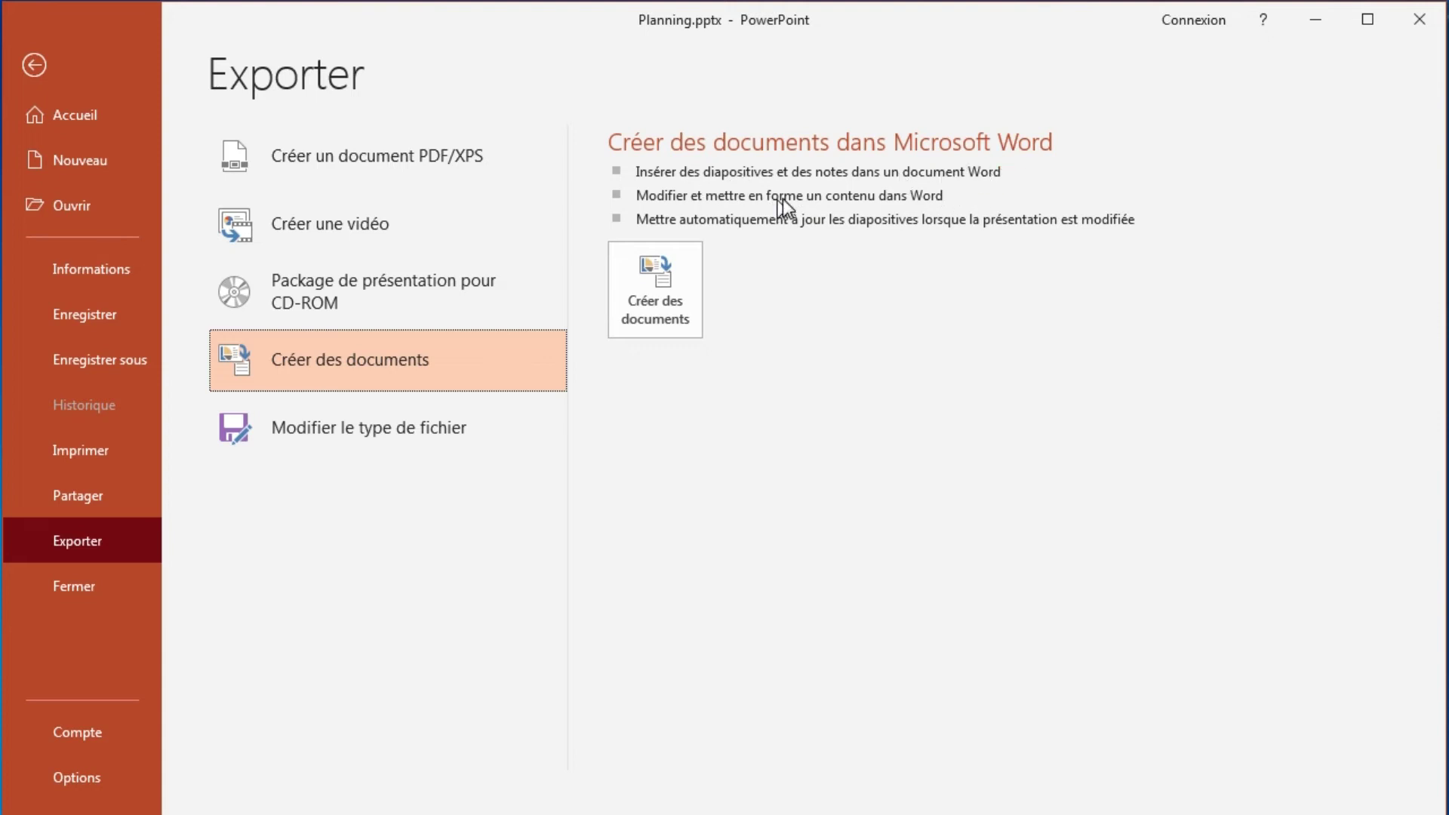
key("shift+Tab")
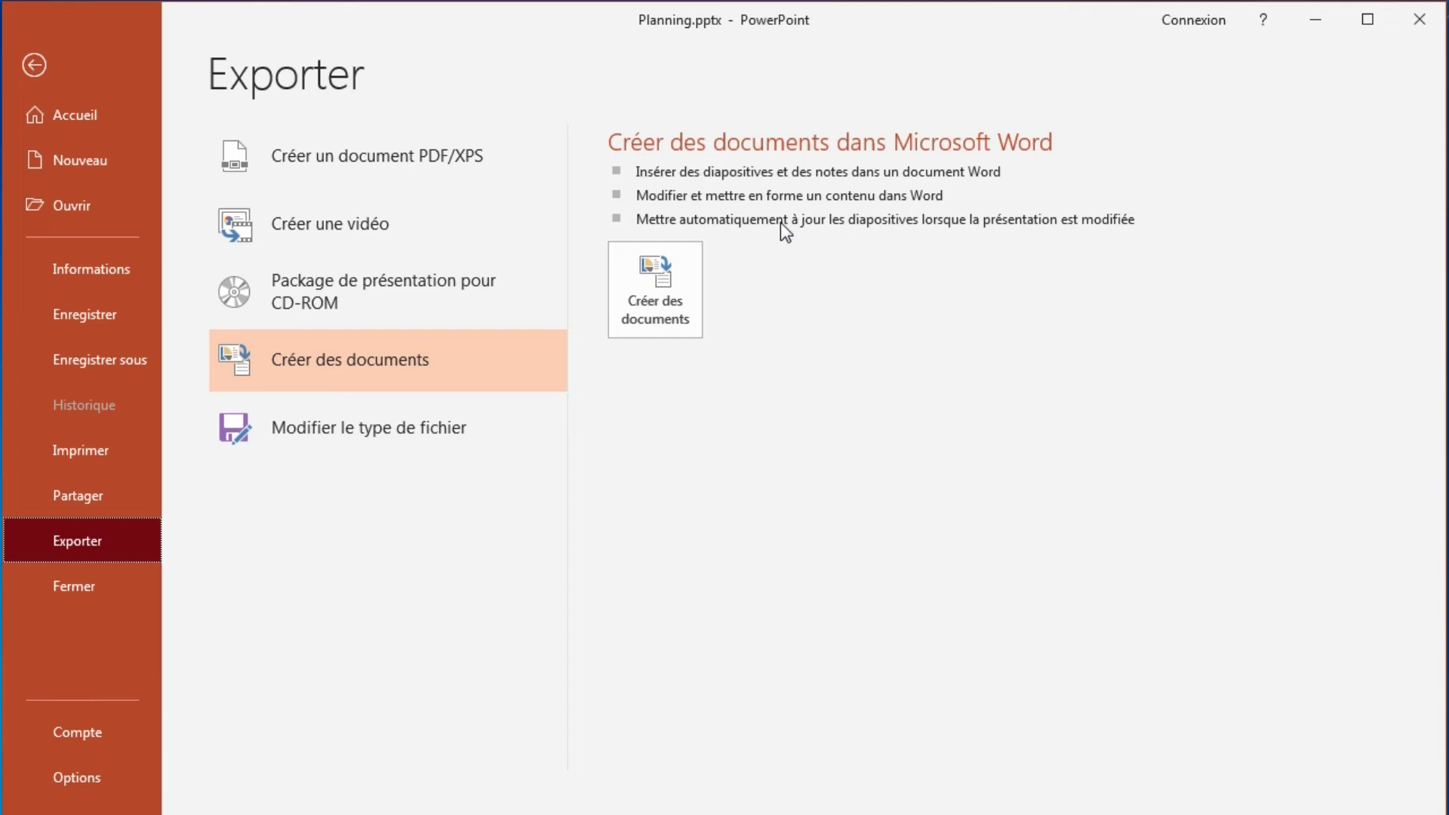
Launch Créer des documents and move the Envoyer vers Microsoft Word dialog aside
left_click(676, 306)
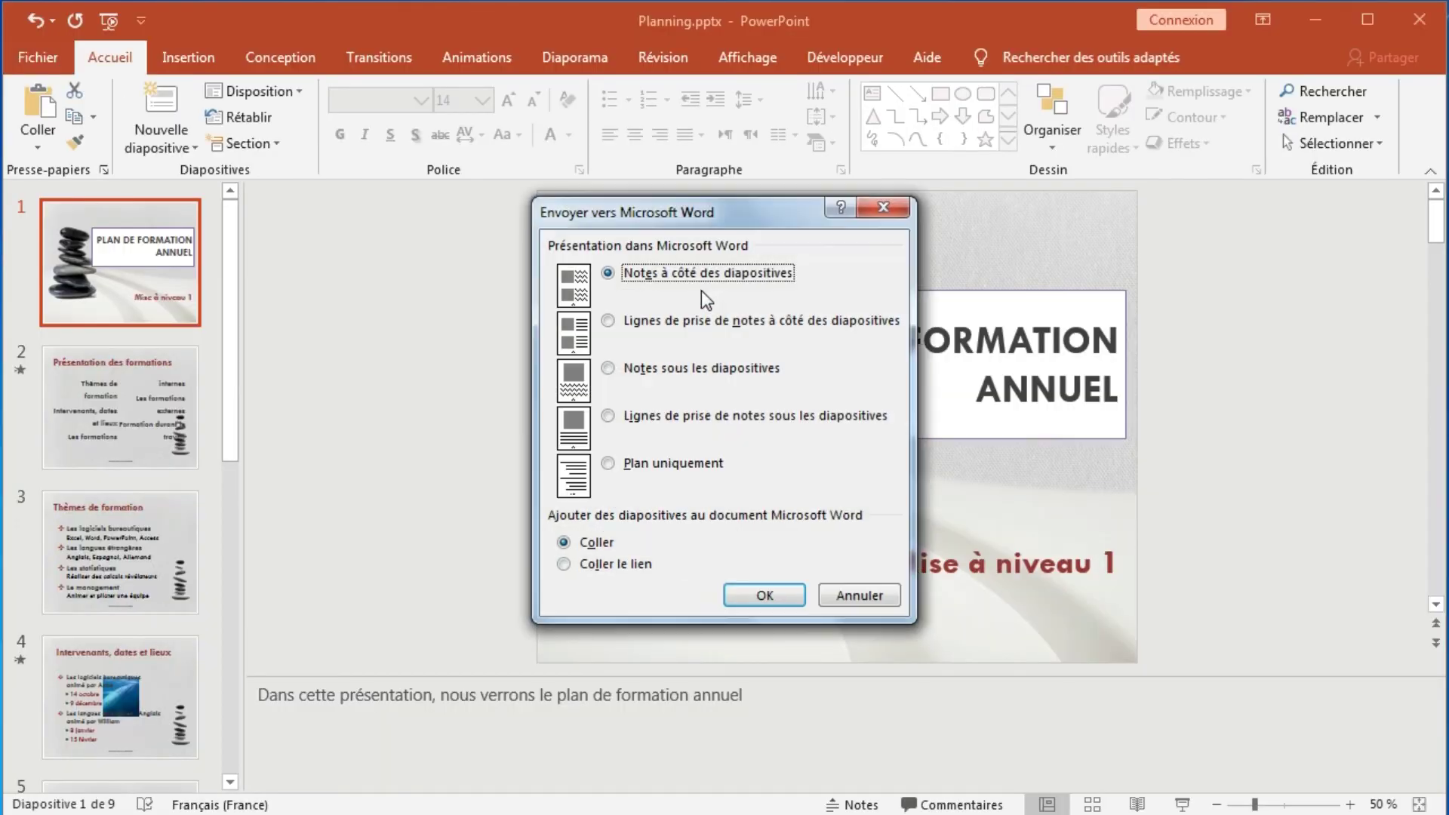
left_click_drag(672, 223, 543, 209)
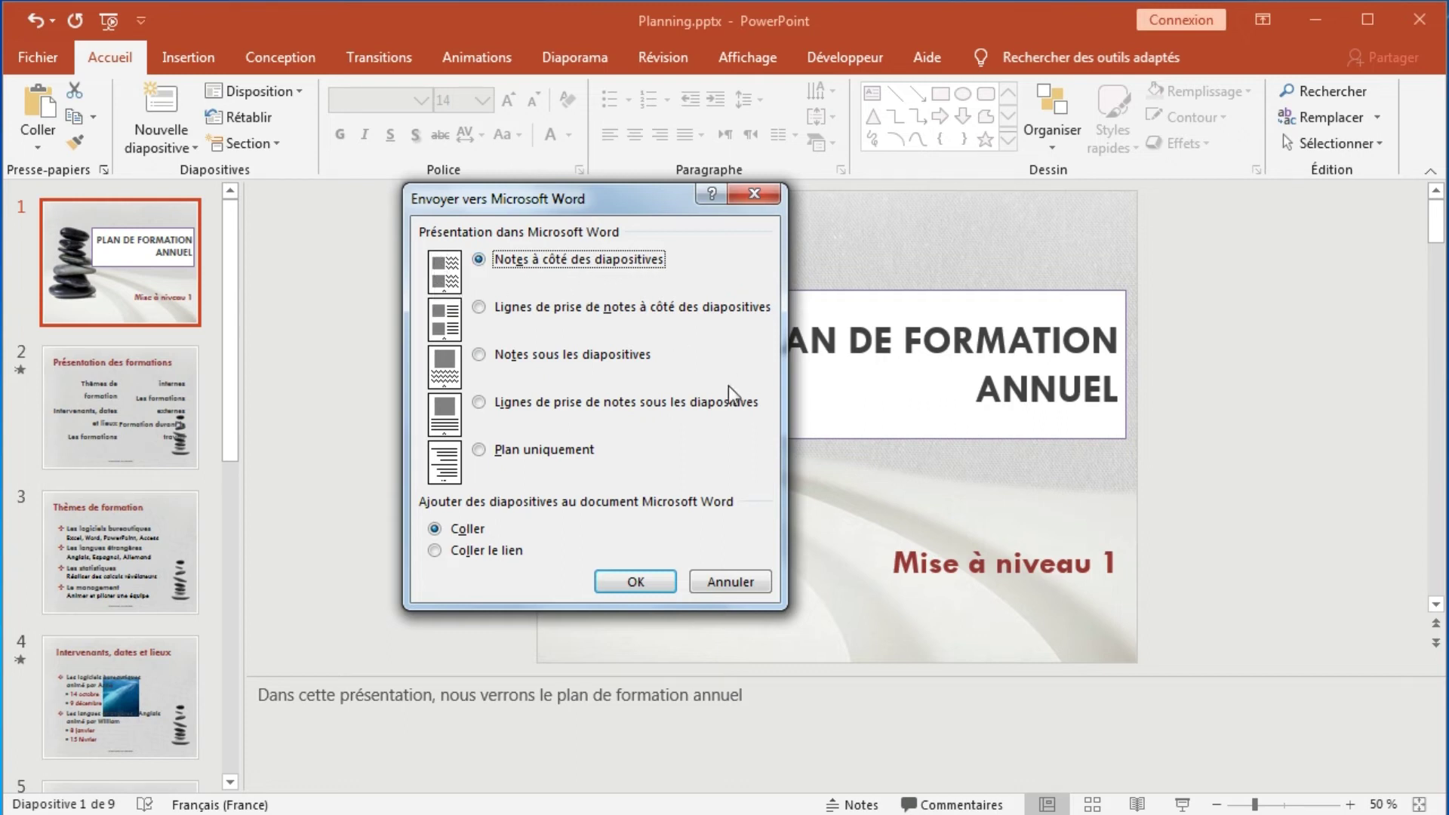
Send the slides to Word with Notes à côté des diapositives and scroll the new document
left_click(623, 581)
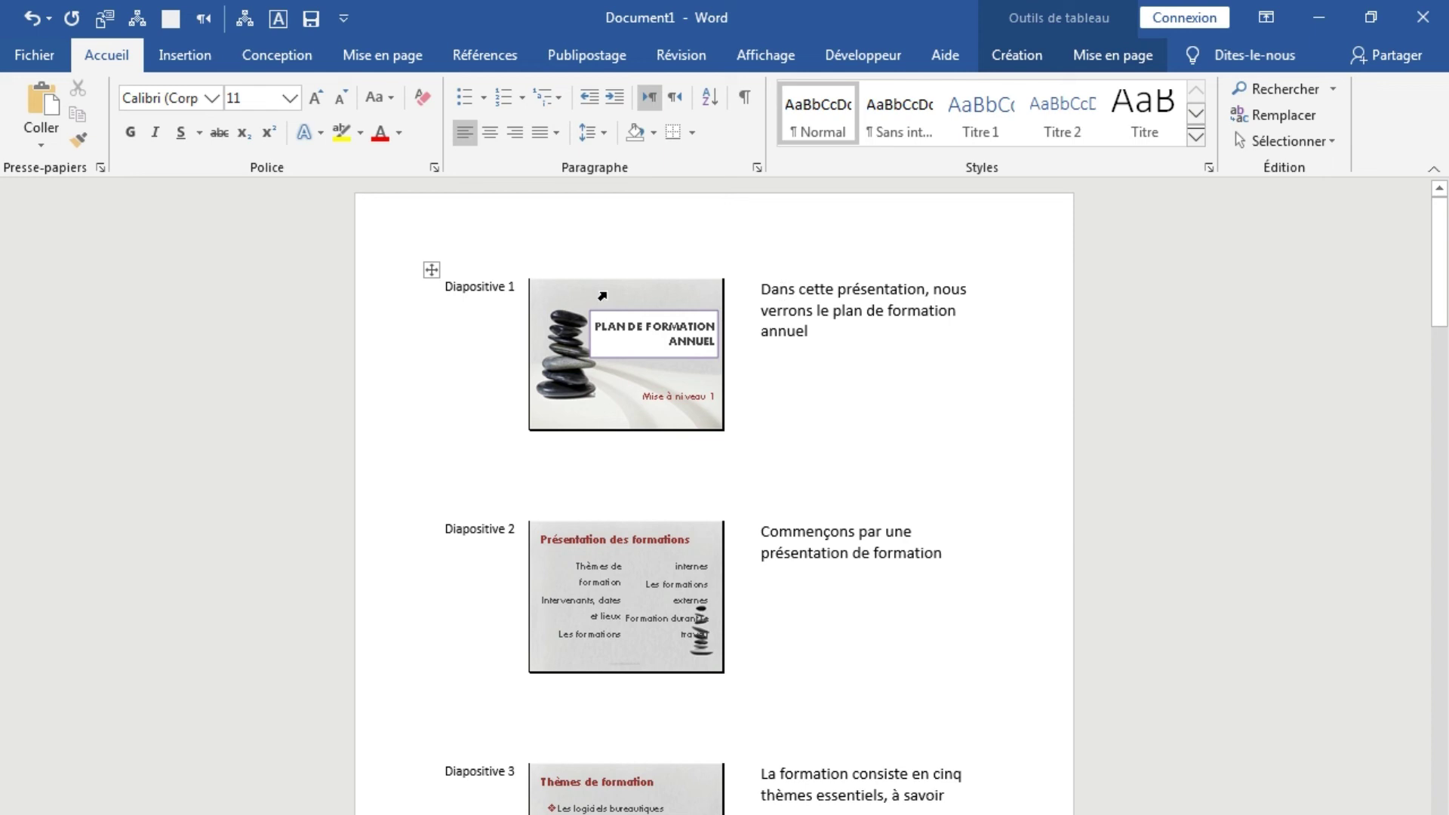
left_click_drag(1441, 228, 1439, 308)
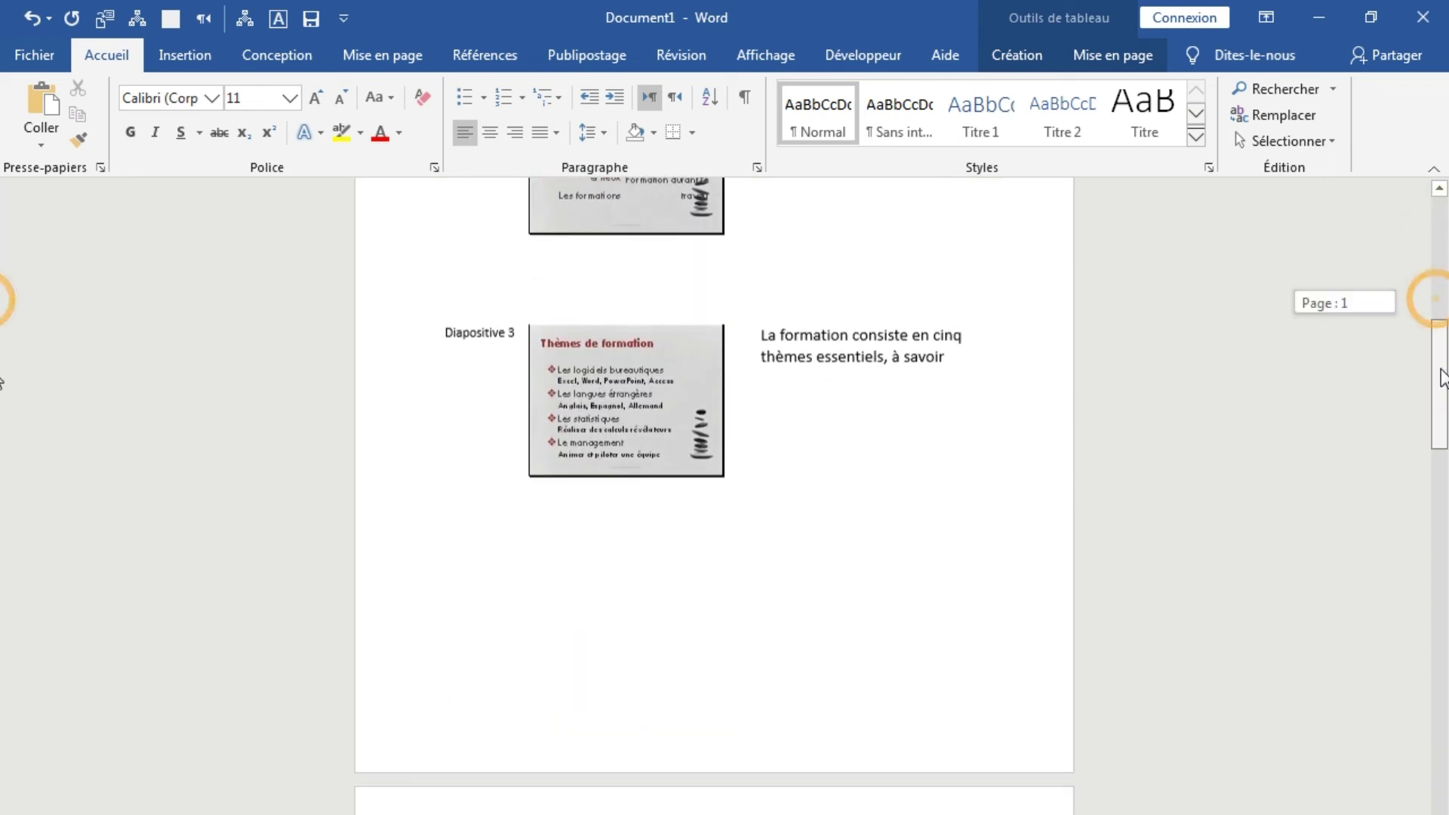
left_click_drag(1440, 308, 1441, 541)
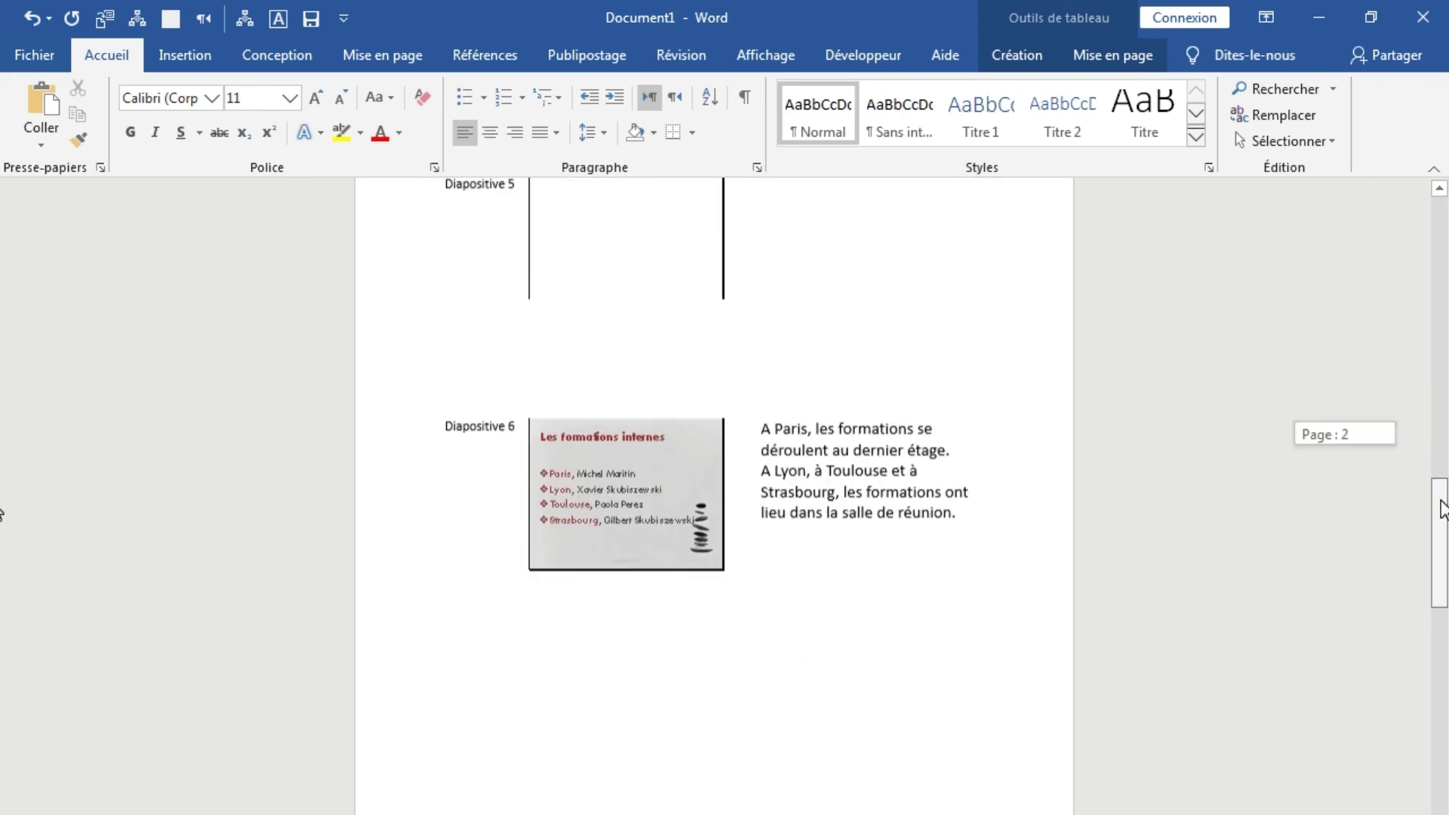
Select and deselect slide 6's notes text in the Word handout
left_click(762, 403)
left_click(961, 494, "shift")
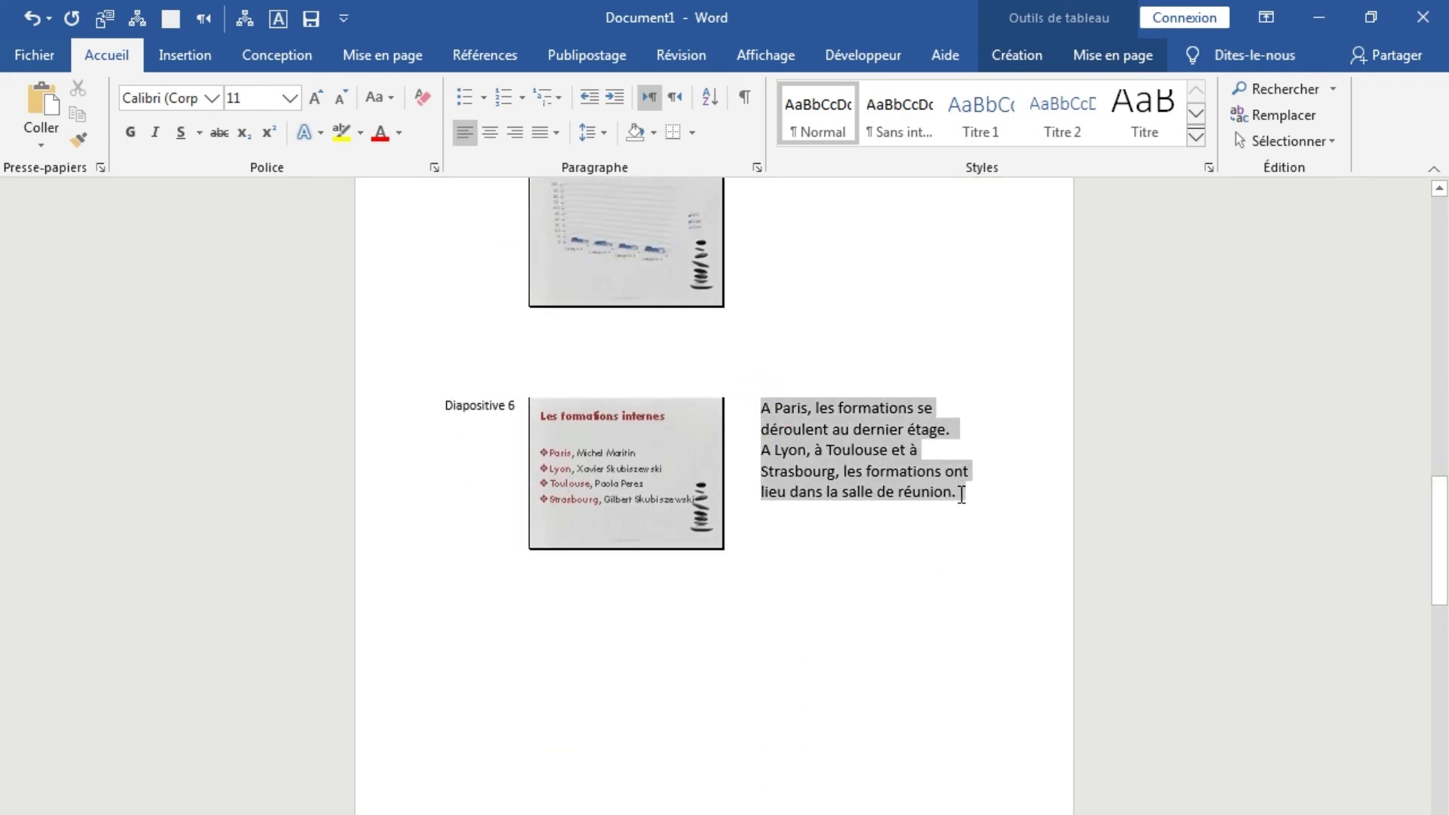
left_click(1025, 556)
left_click_drag(1441, 521, 1436, 247)
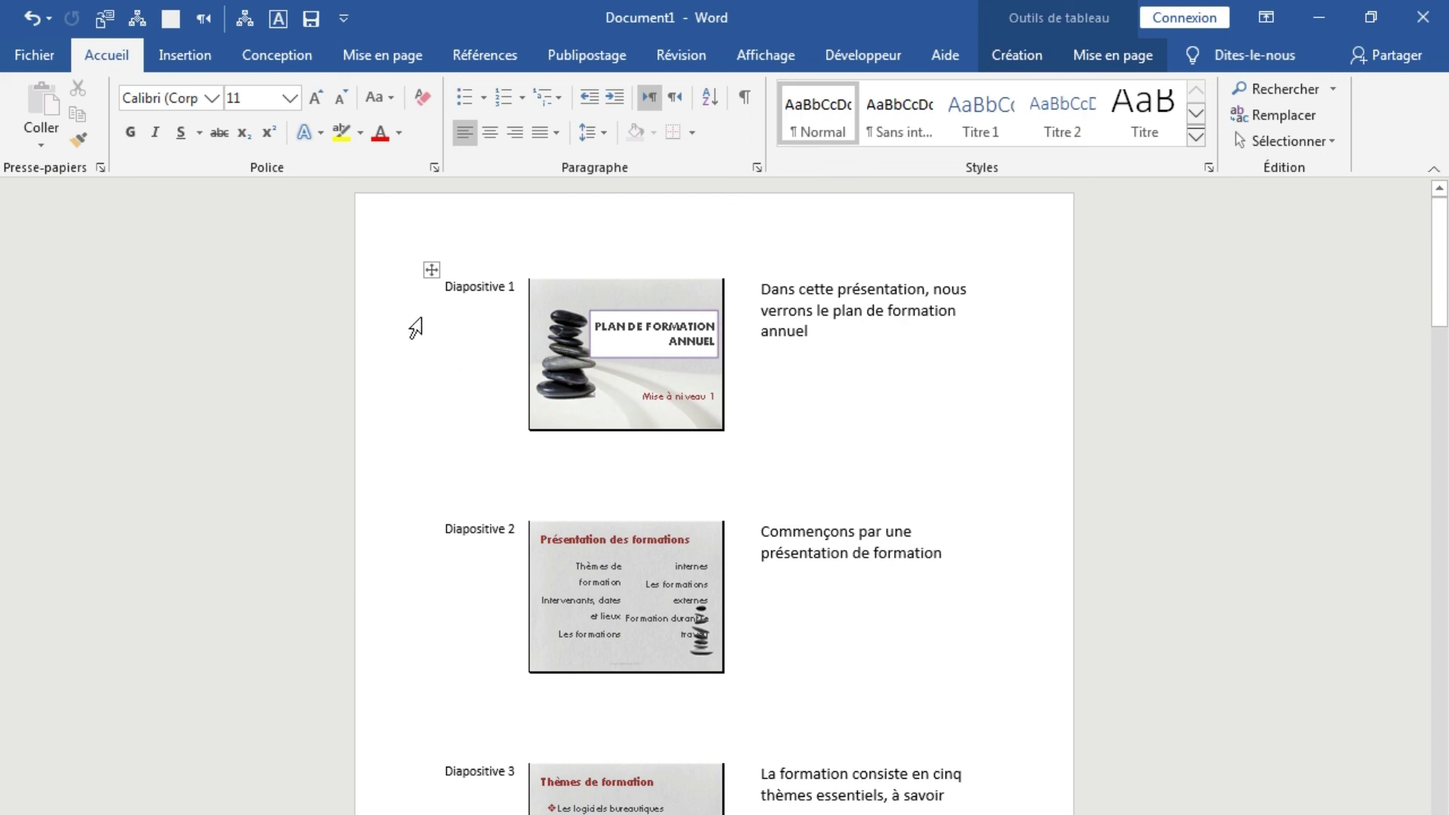
Open Word's Fichier view and go back to the handout document
left_click(52, 56)
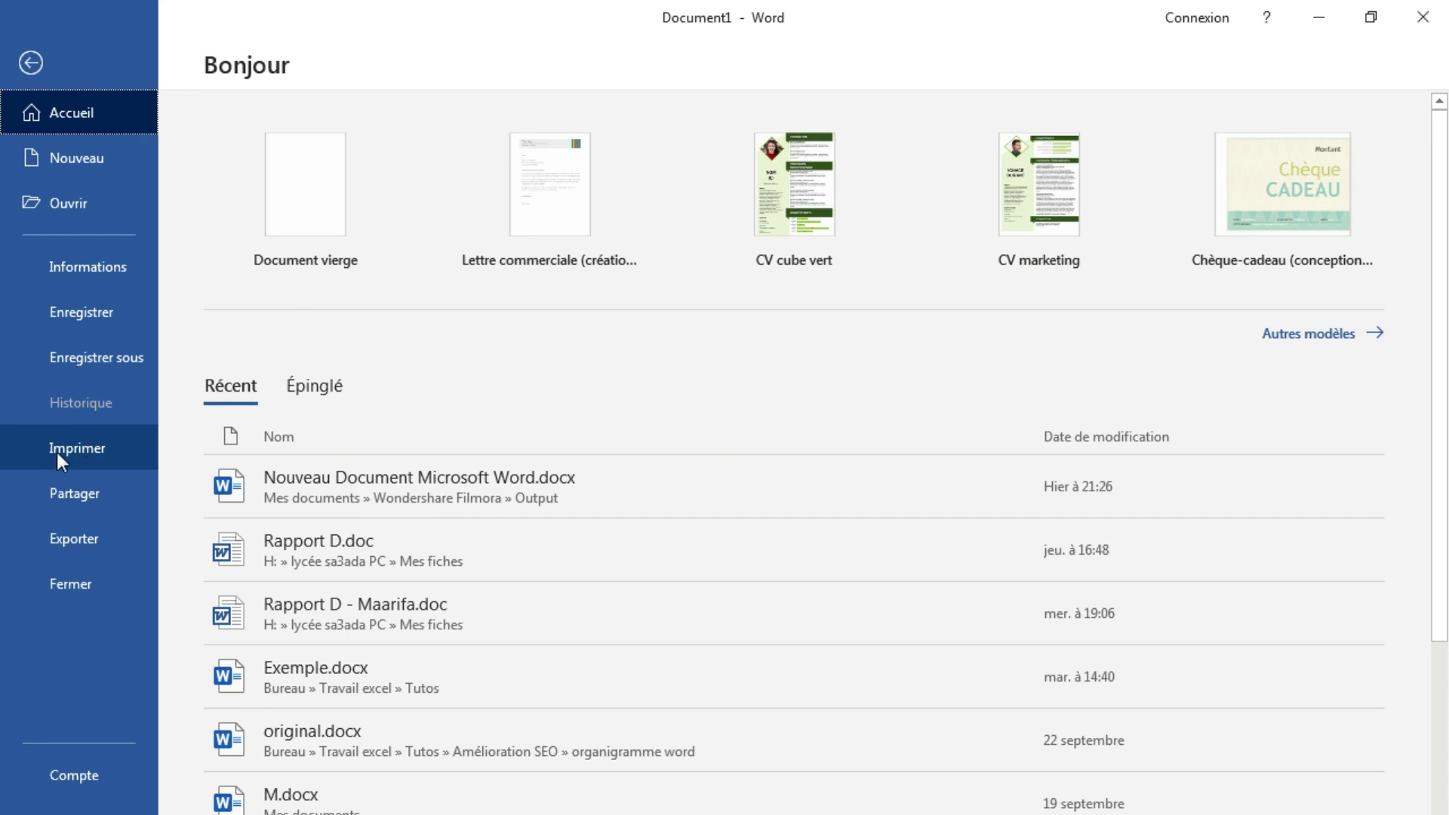
left_click(39, 65)
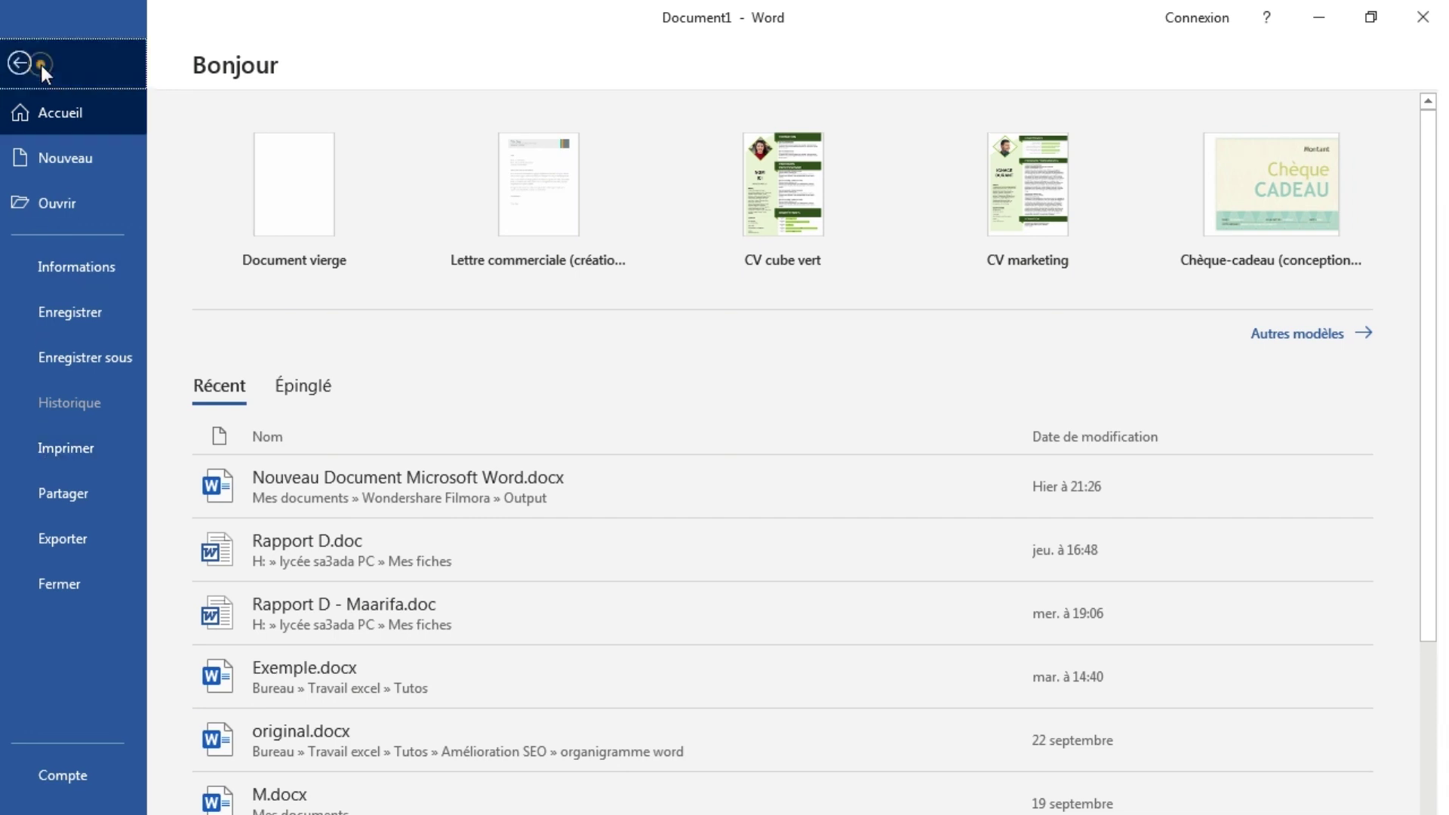